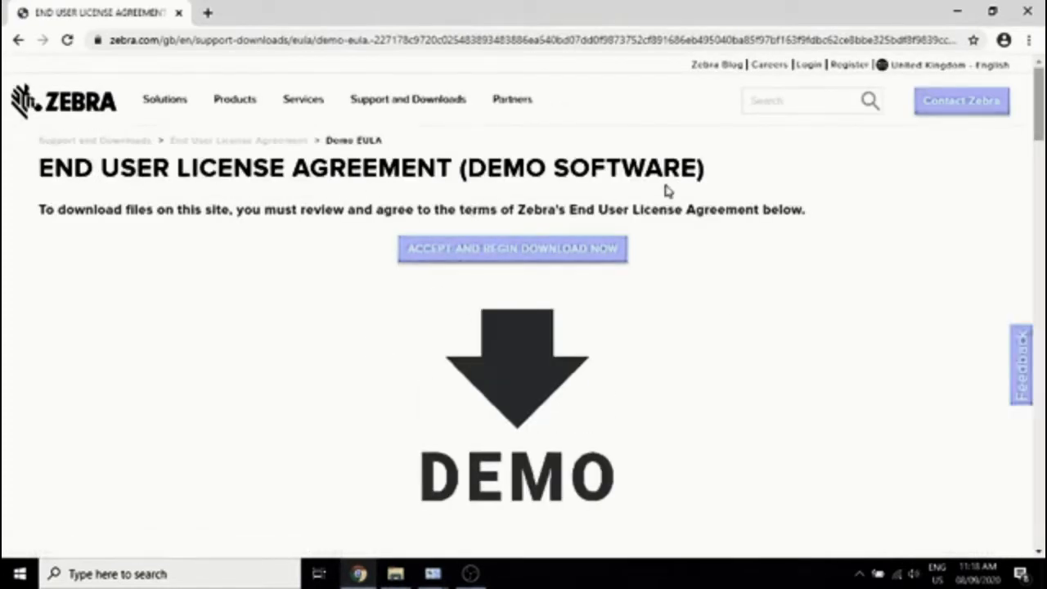
Accept the demo software licence to download the ZebraDesigner 3 installer, run the downloaded file and minimize the browser
{"action": "left_click", "coordinate": [507, 254]}
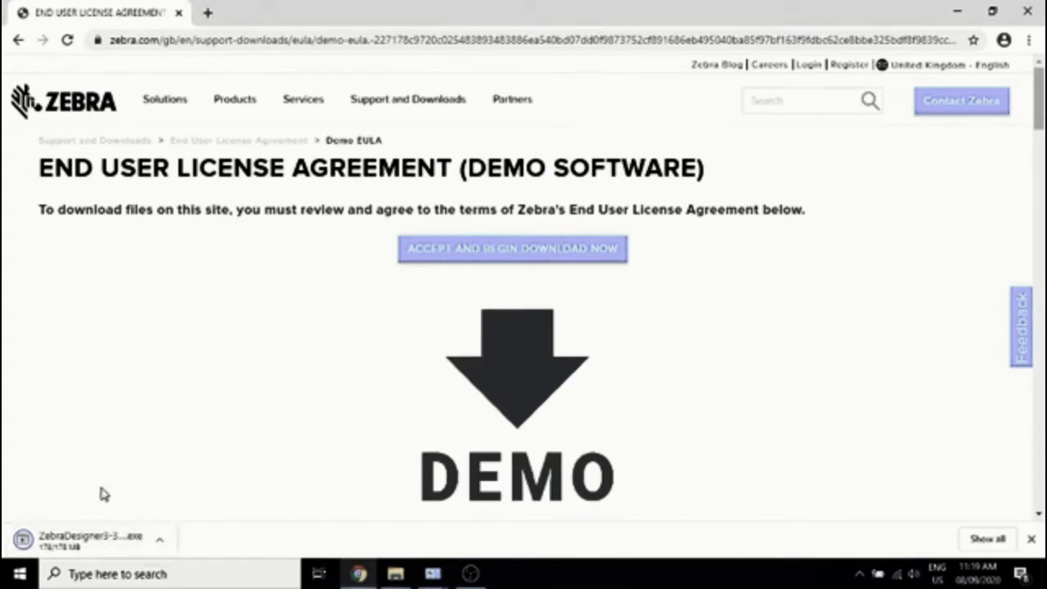
{"action": "left_click", "coordinate": [99, 547]}
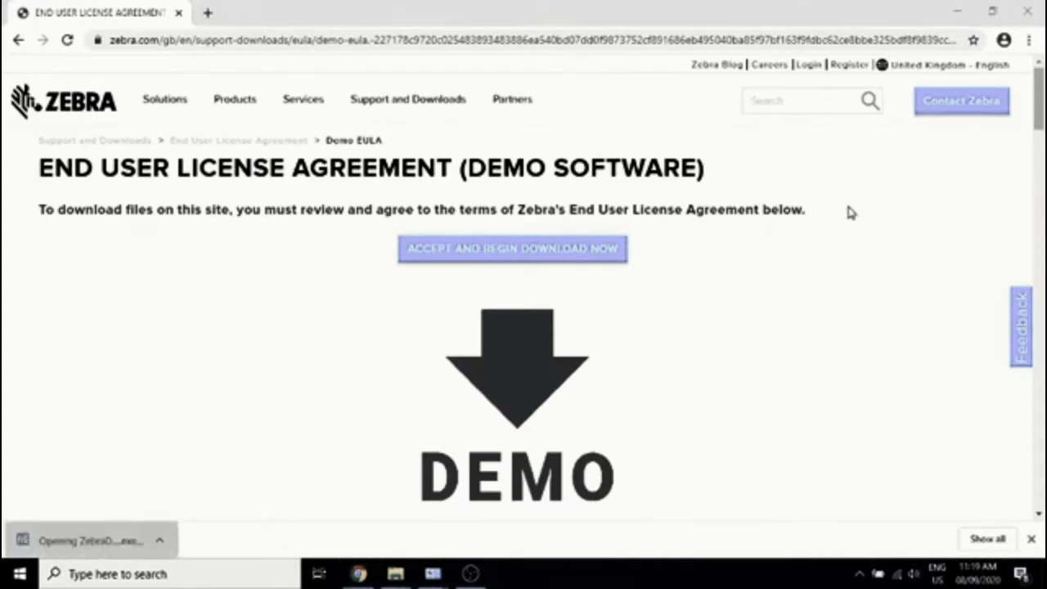
{"action": "left_click", "coordinate": [957, 11]}
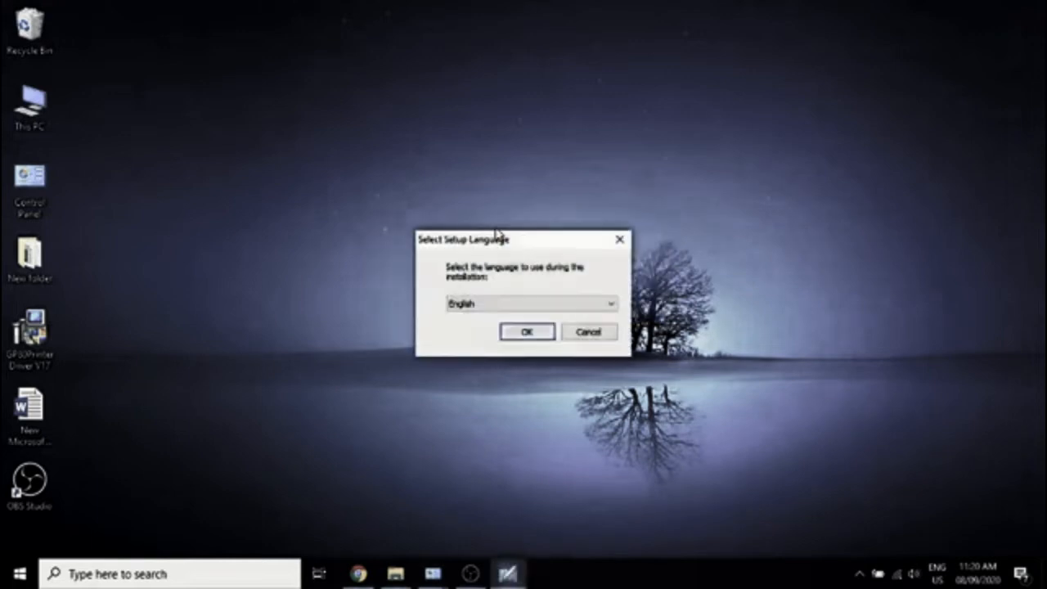
Install ZebraDesigner 3 with English as the setup language, accepting the license agreement and keeping the default install path and desktop icons
{"action": "left_click", "coordinate": [540, 335]}
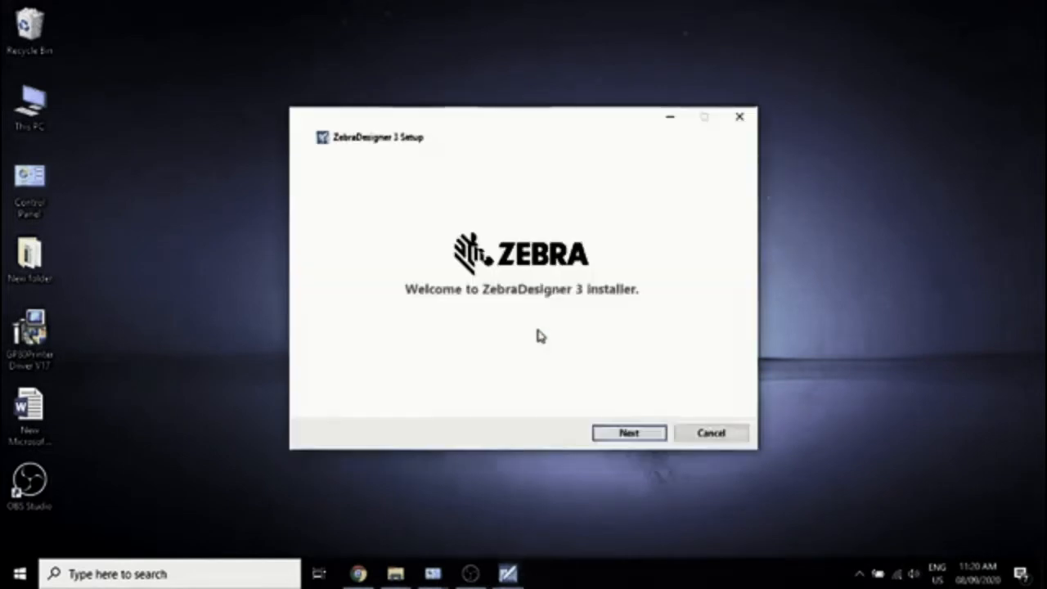
{"action": "left_click", "coordinate": [623, 433]}
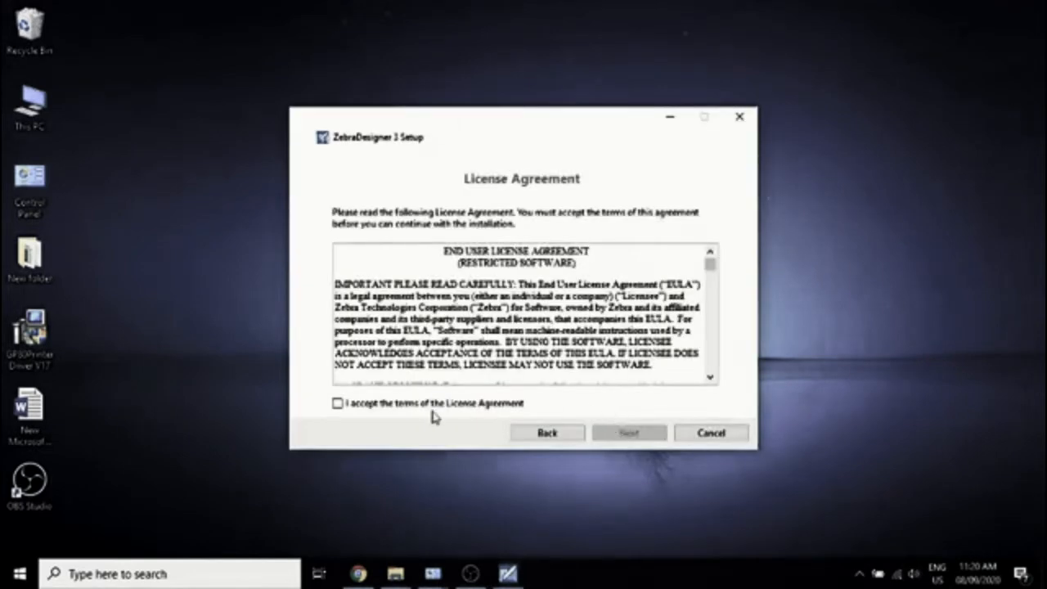
{"action": "left_click", "coordinate": [338, 404]}
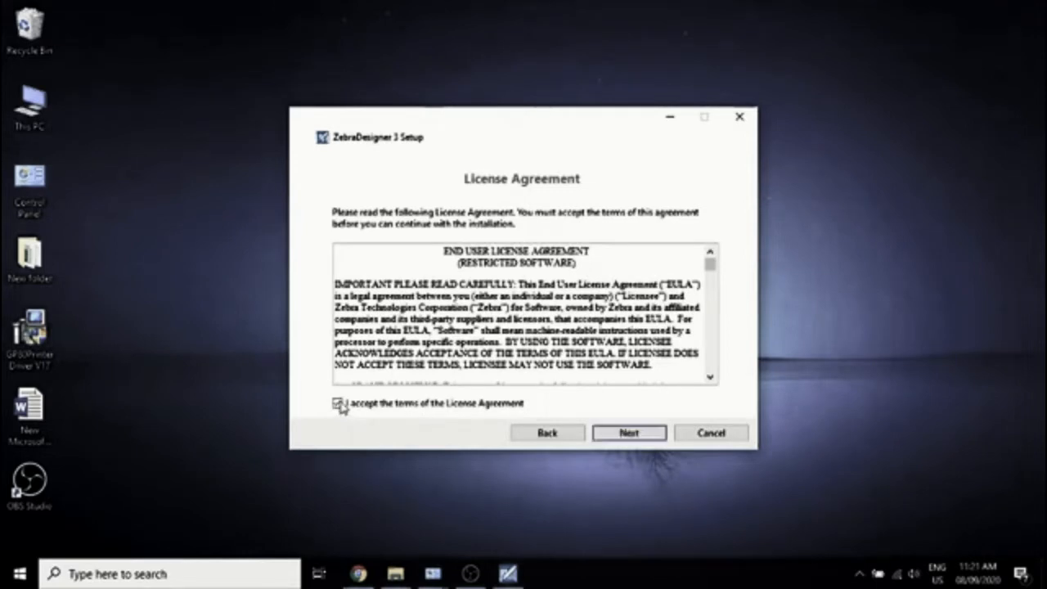
{"action": "left_click", "coordinate": [616, 434]}
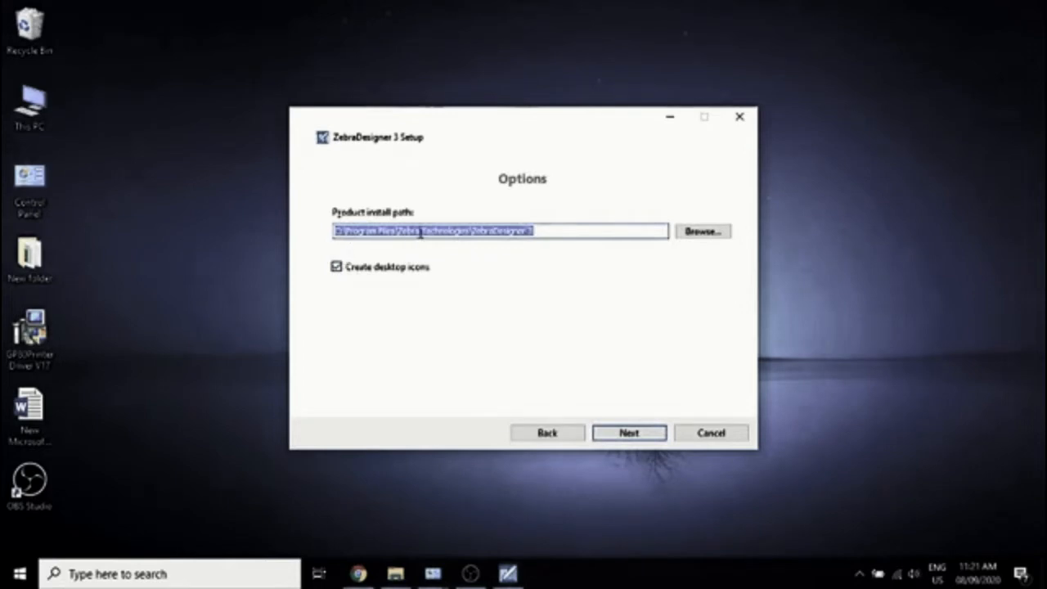
{"action": "left_click", "coordinate": [619, 431]}
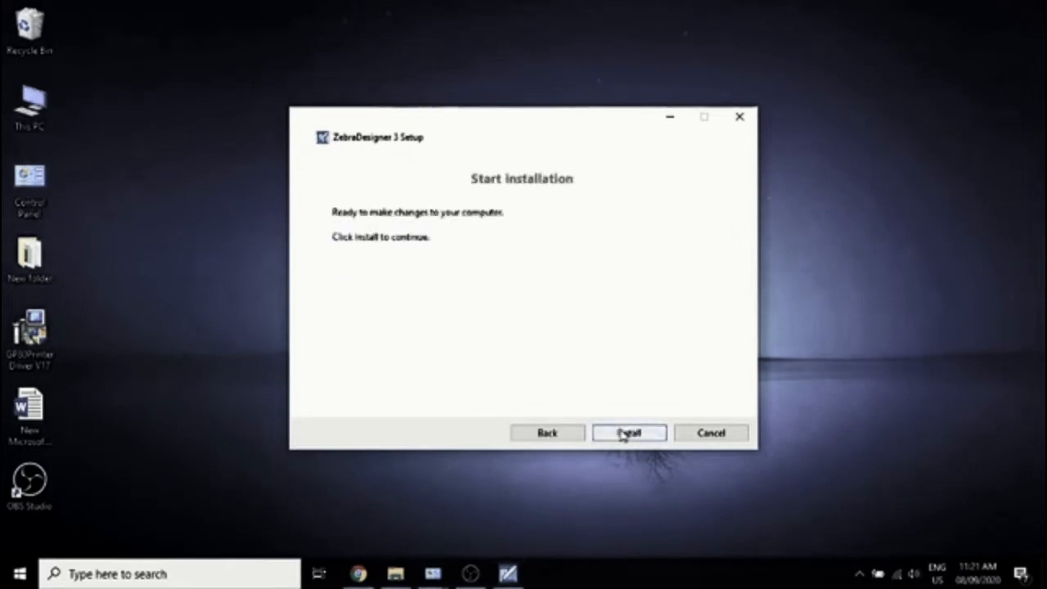
{"action": "left_click", "coordinate": [624, 433]}
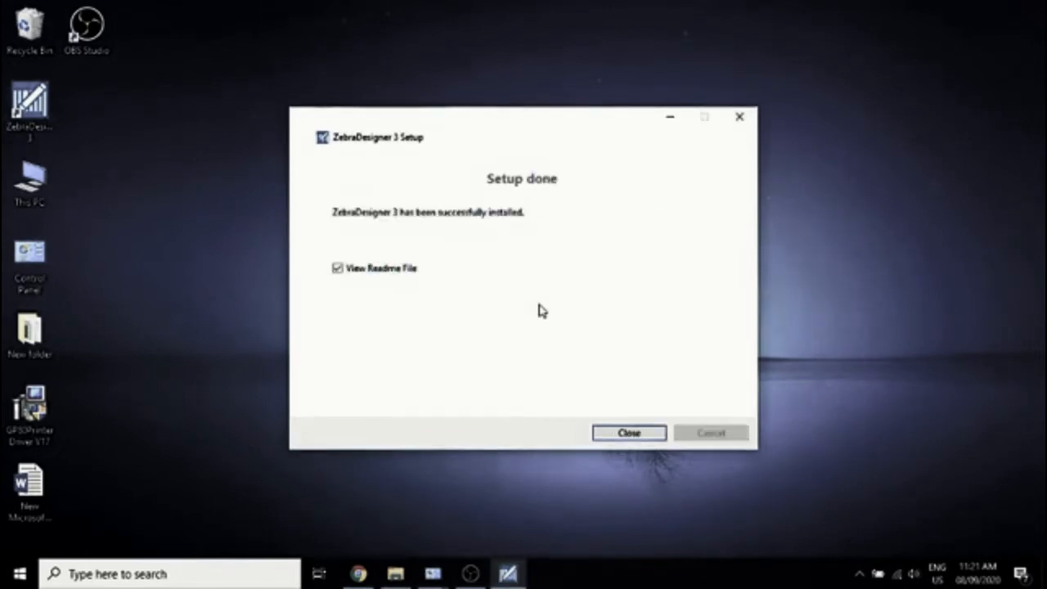
Close the finished setup without viewing the readme file and launch ZebraDesigner 3 from the desktop
{"action": "left_click", "coordinate": [337, 270]}
{"action": "left_click", "coordinate": [619, 432]}
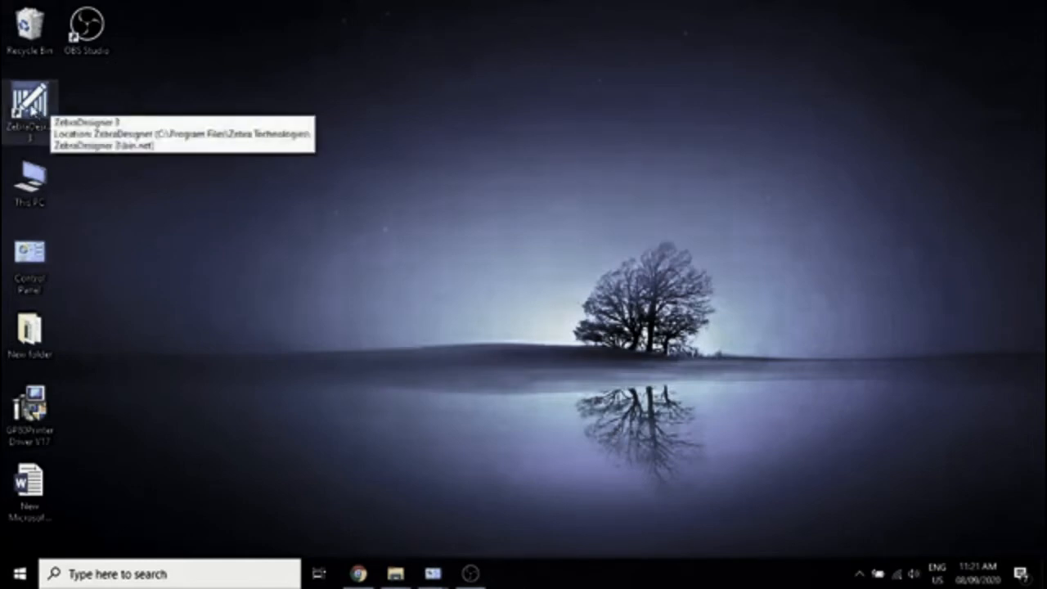
{"action": "double_click", "coordinate": [29, 104]}
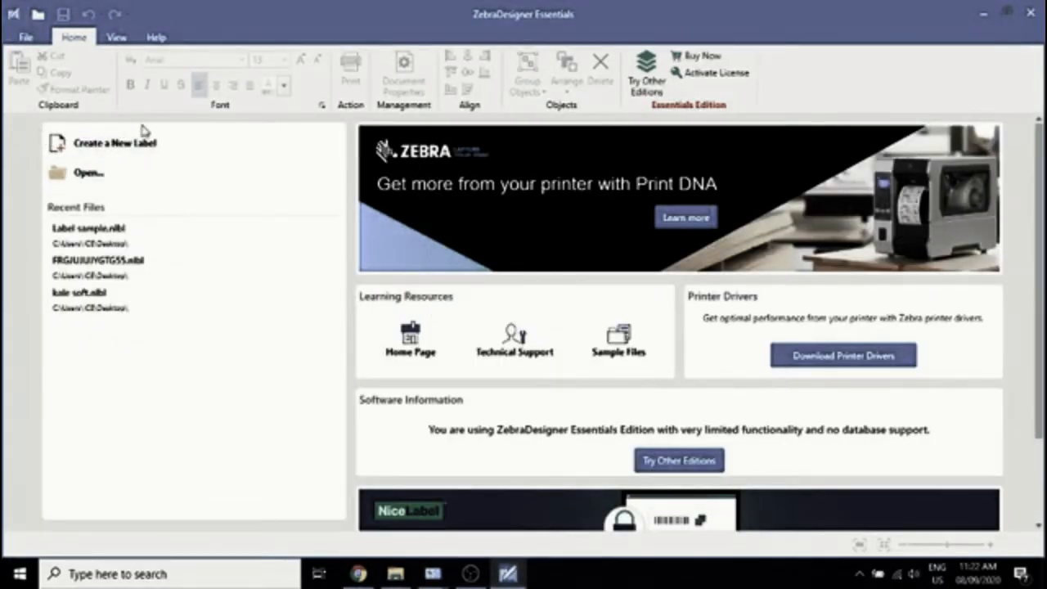
Start a new label for the ZDesigner ZD220-203dpi ZPL printer, printed on a roll of labels
{"action": "left_click", "coordinate": [104, 151]}
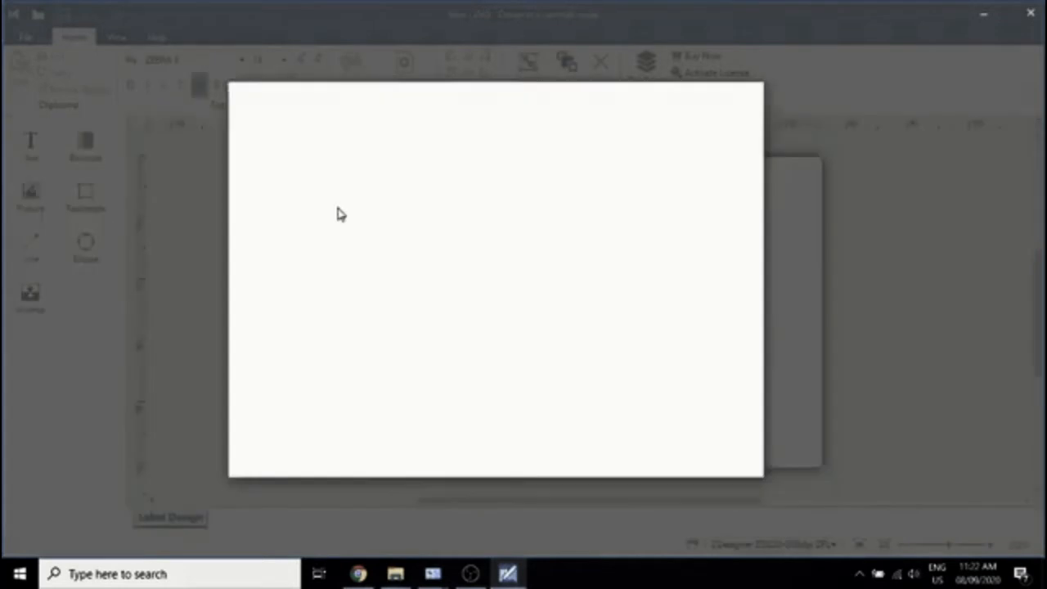
{"action": "left_click", "coordinate": [374, 180]}
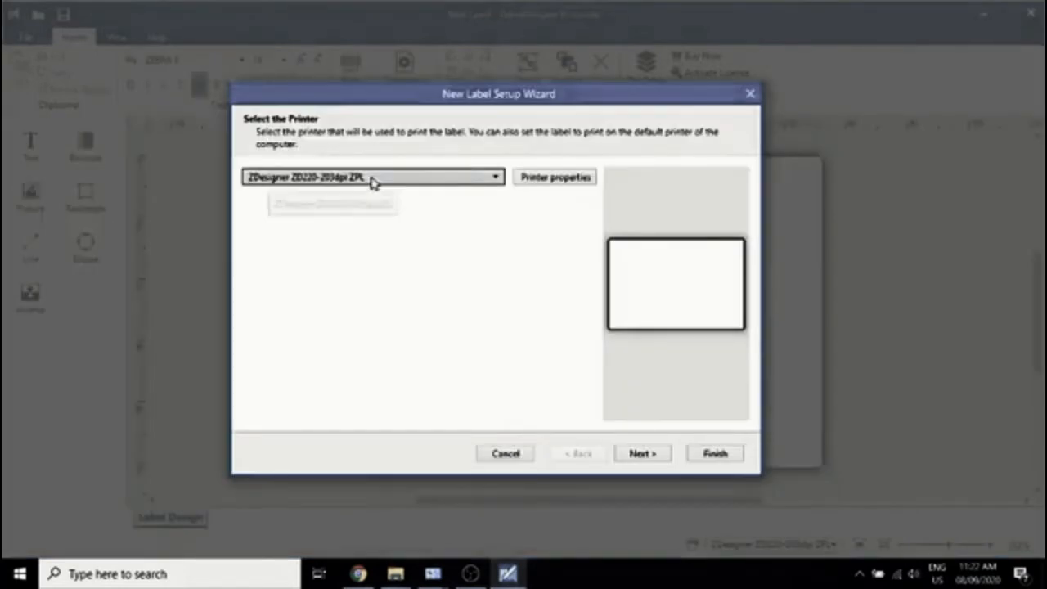
{"action": "left_click", "coordinate": [439, 178]}
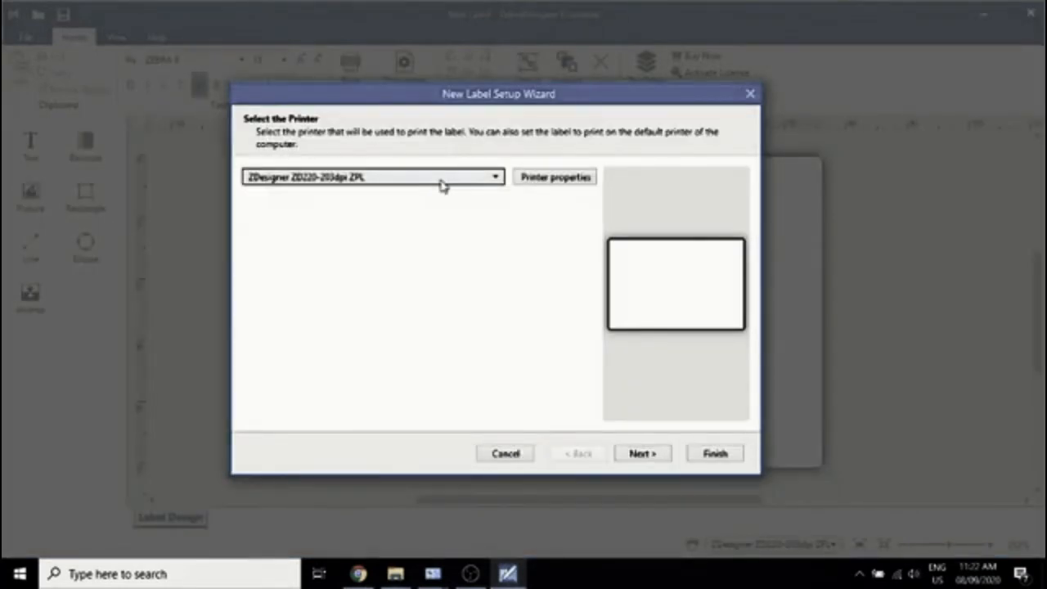
{"action": "left_click", "coordinate": [639, 455]}
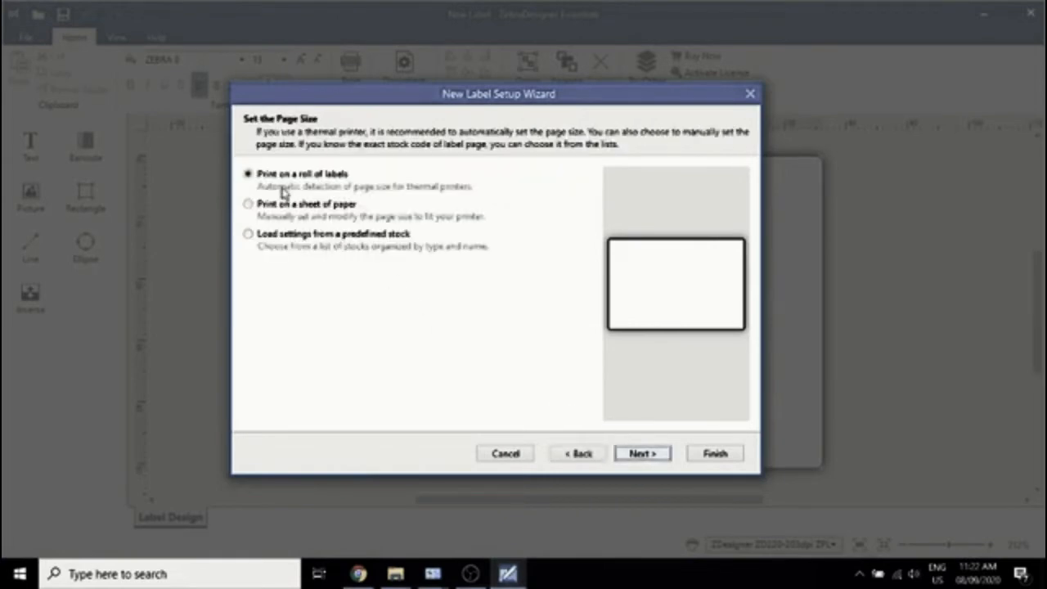
{"action": "left_click", "coordinate": [642, 458]}
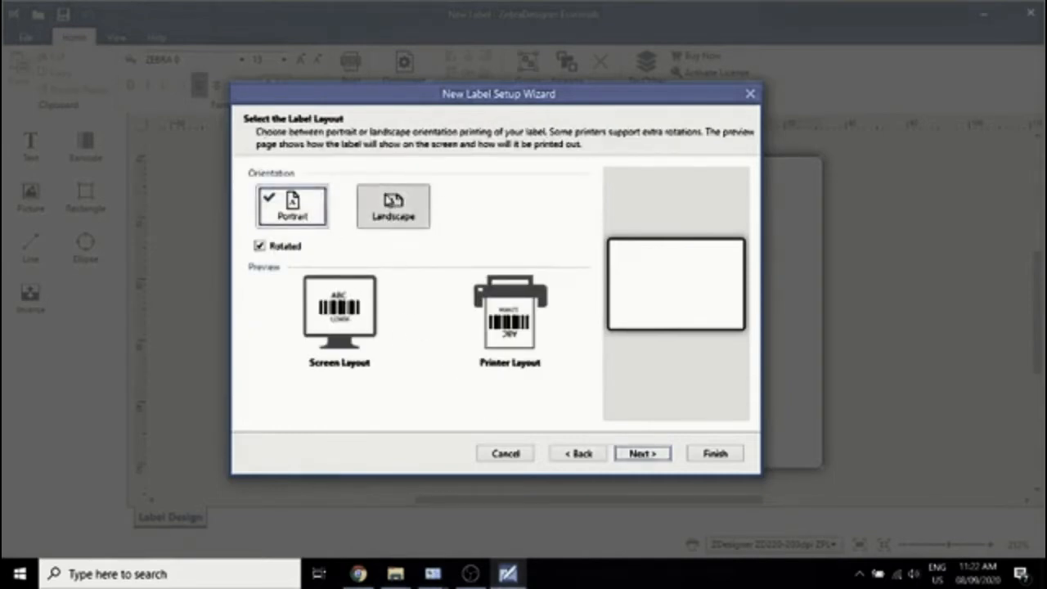
Preview the landscape layout, return the label orientation to portrait and continue to the label dimensions
{"action": "left_click", "coordinate": [406, 211]}
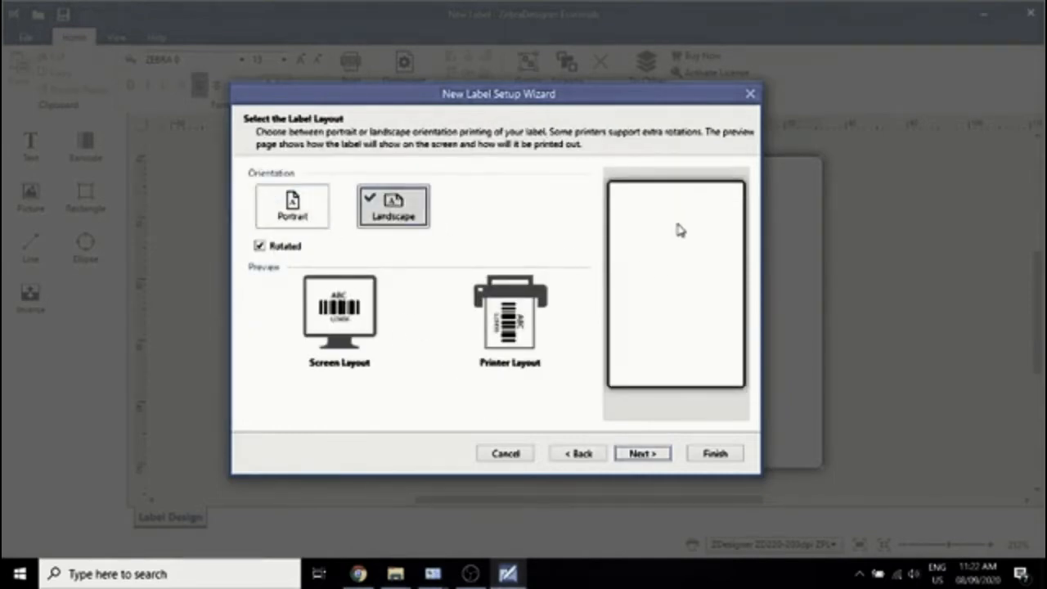
{"action": "left_click", "coordinate": [274, 202]}
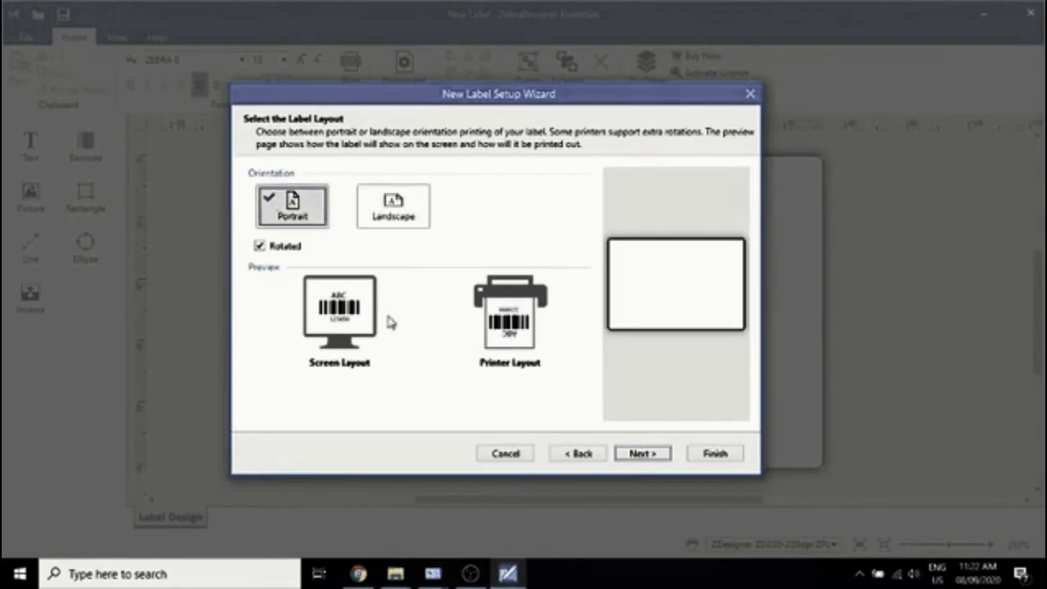
{"action": "left_click", "coordinate": [643, 454]}
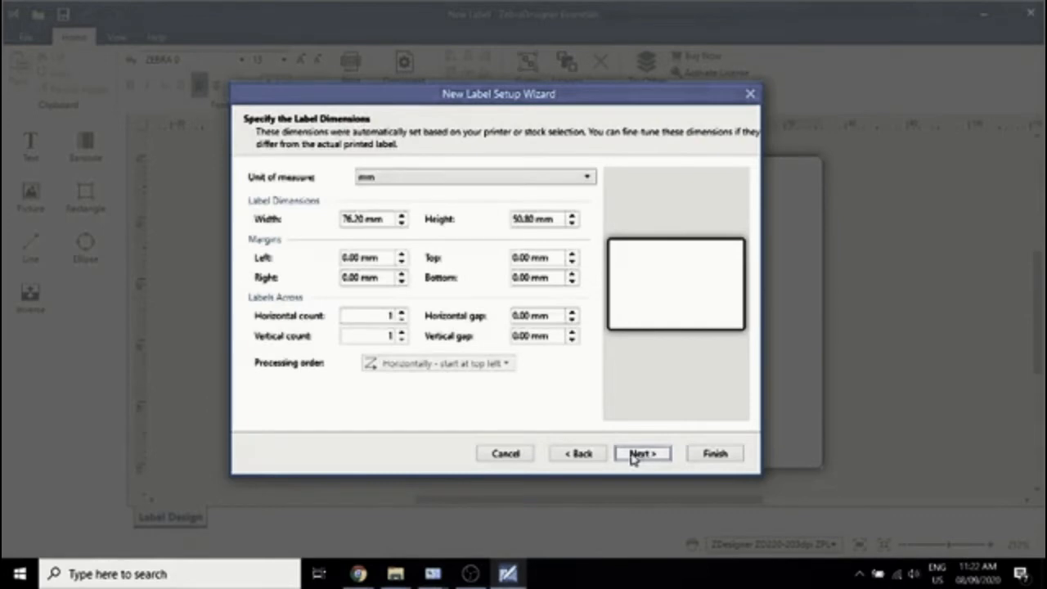
Set the label dimensions to 50 mm wide and 25 mm high, and create the label
{"action": "left_click", "coordinate": [401, 180]}
{"action": "left_click", "coordinate": [391, 232]}
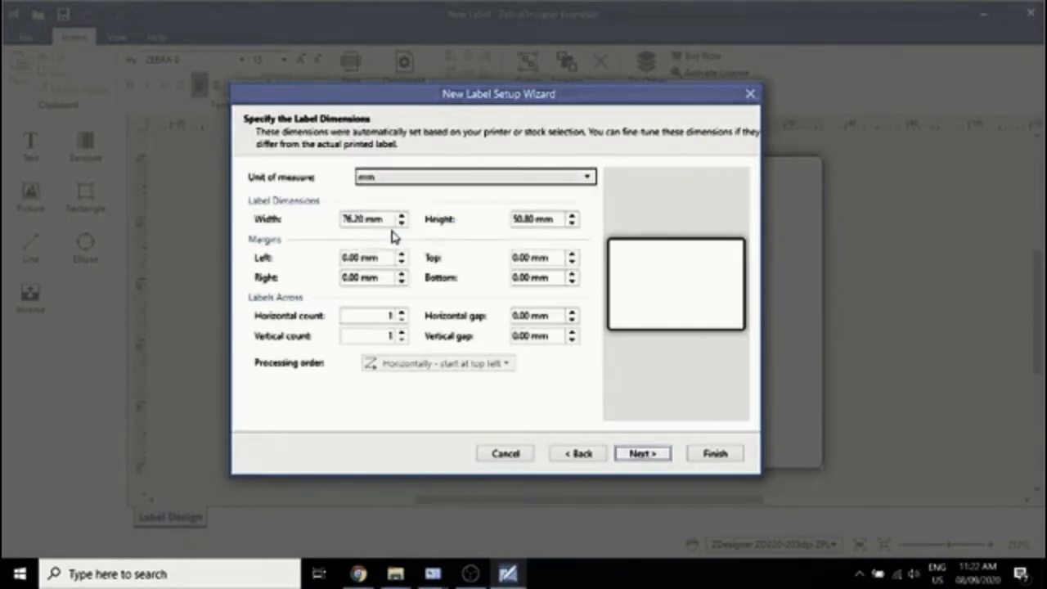
{"action": "left_click_drag", "start_coordinate": [365, 219], "coordinate": [323, 221]}
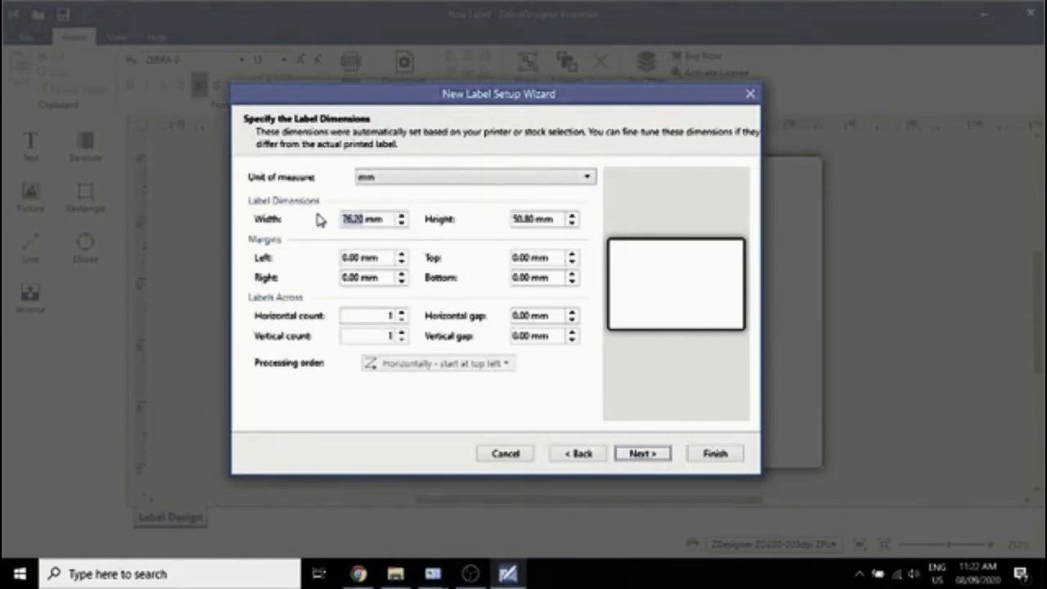
{"action": "type", "text": "50"}
{"action": "left_click", "coordinate": [523, 221]}
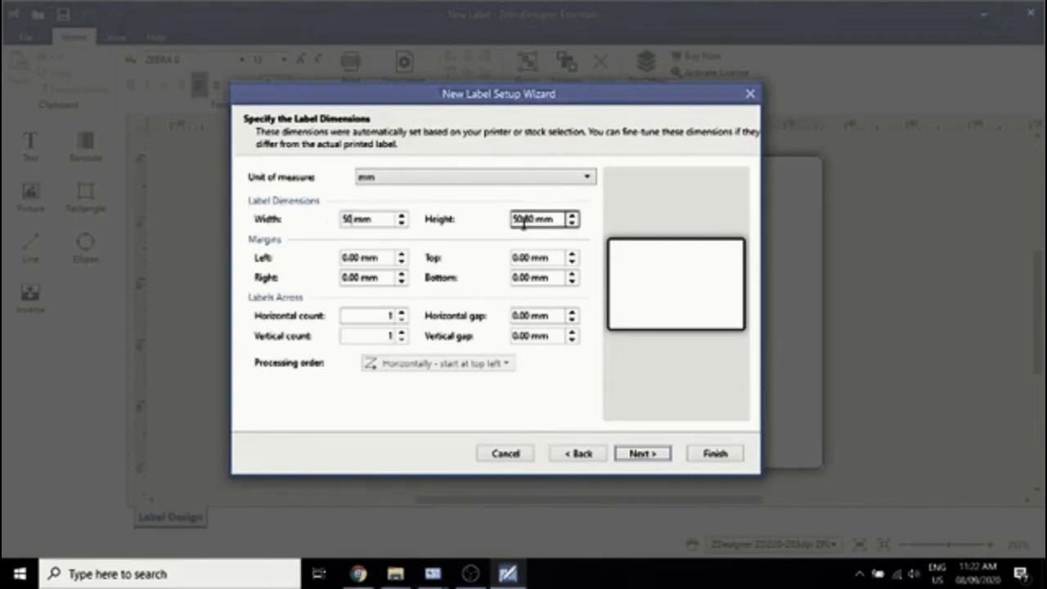
{"action": "left_click_drag", "start_coordinate": [530, 220], "coordinate": [498, 222]}
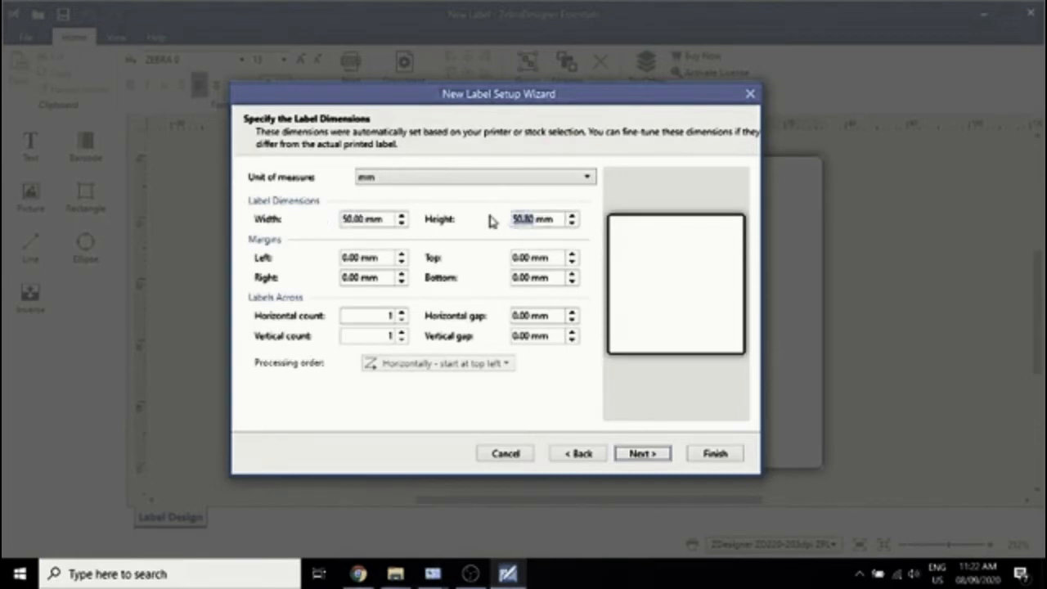
{"action": "type", "text": "25"}
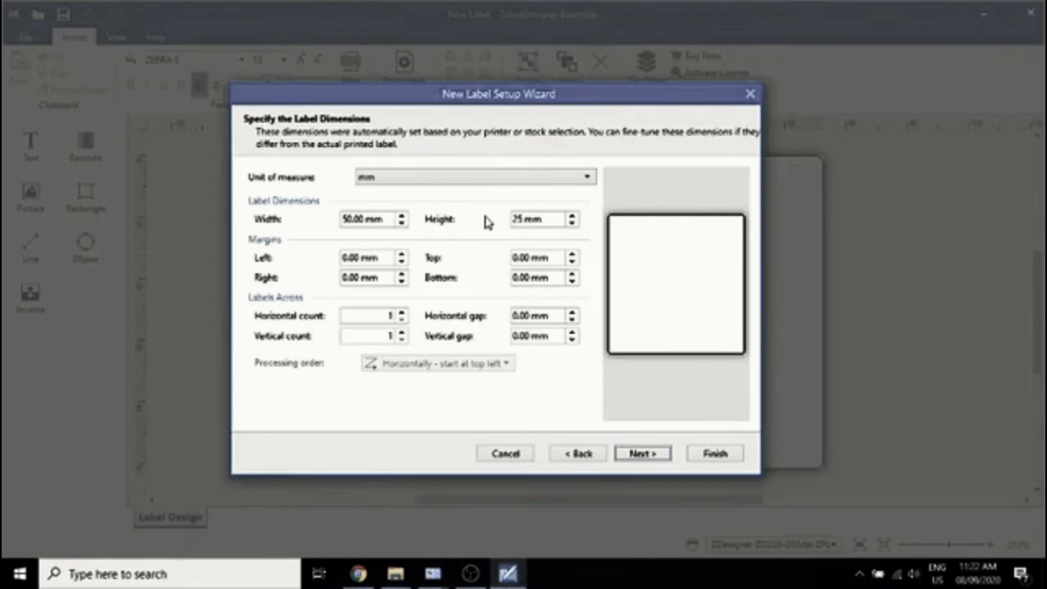
{"action": "left_click", "coordinate": [640, 452]}
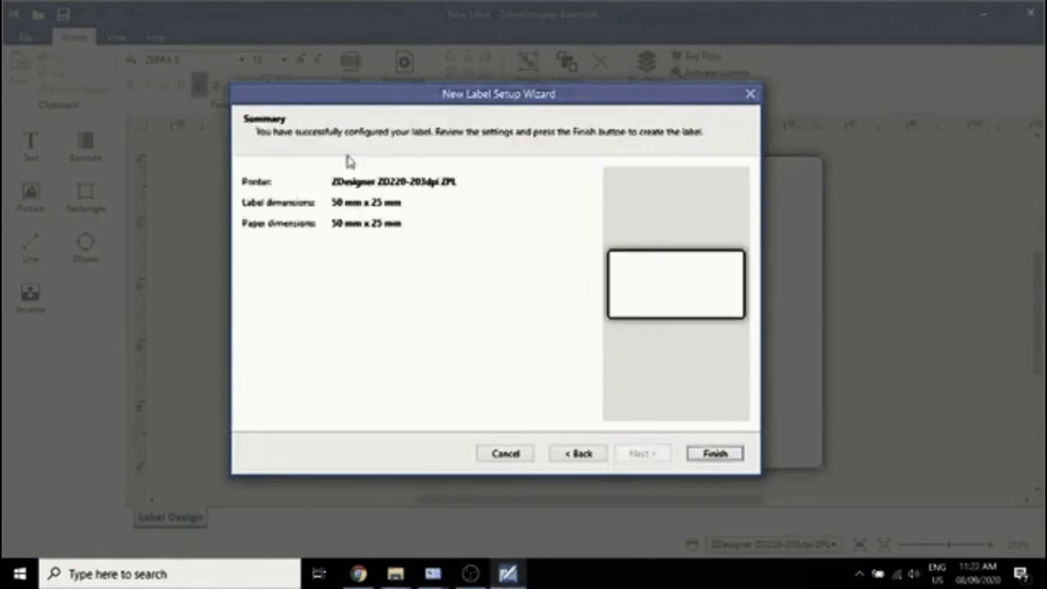
{"action": "left_click", "coordinate": [714, 457]}
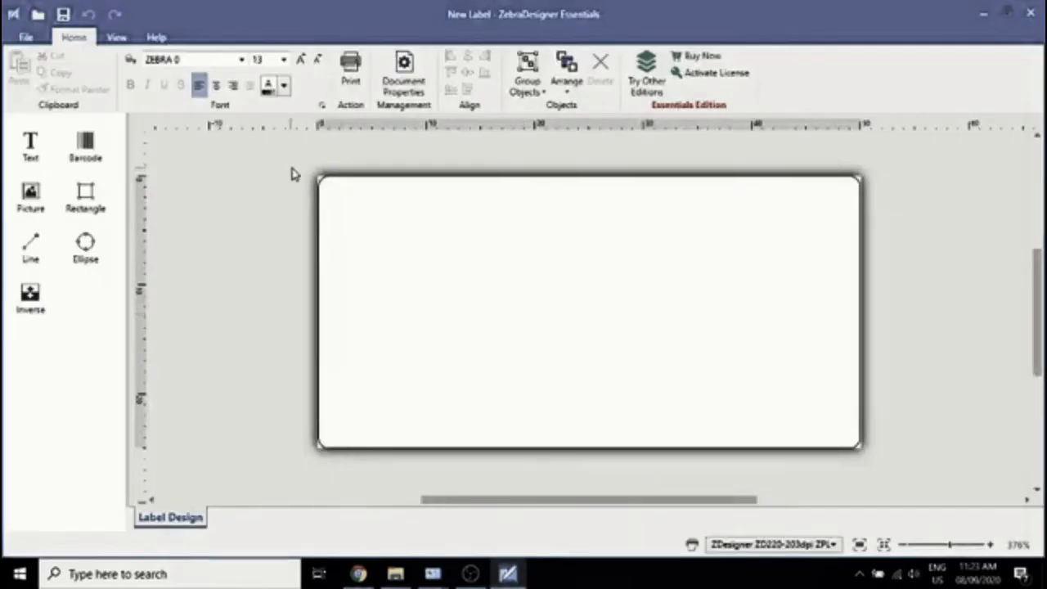
Add a text object in the upper part of the label and set its fixed data to "TEST SAMPLE"
{"action": "left_click", "coordinate": [28, 143]}
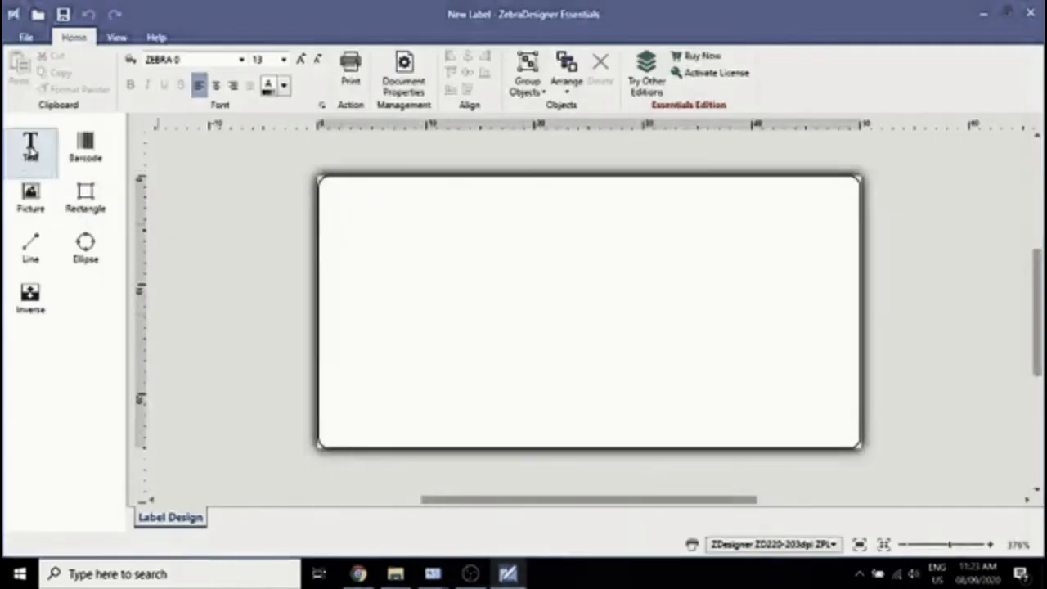
{"action": "left_click", "coordinate": [33, 149]}
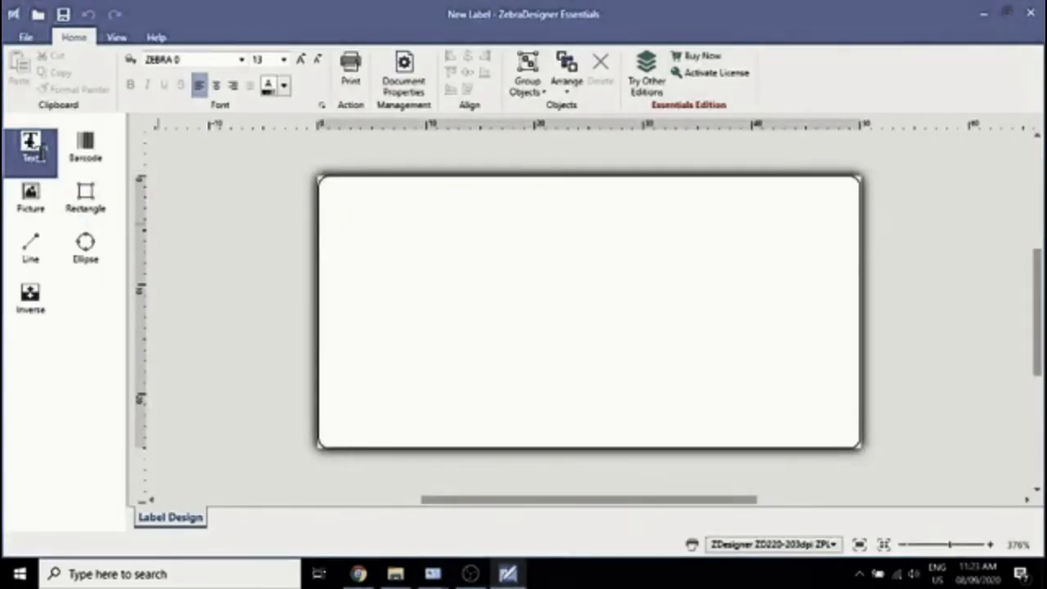
{"action": "left_click", "coordinate": [452, 223]}
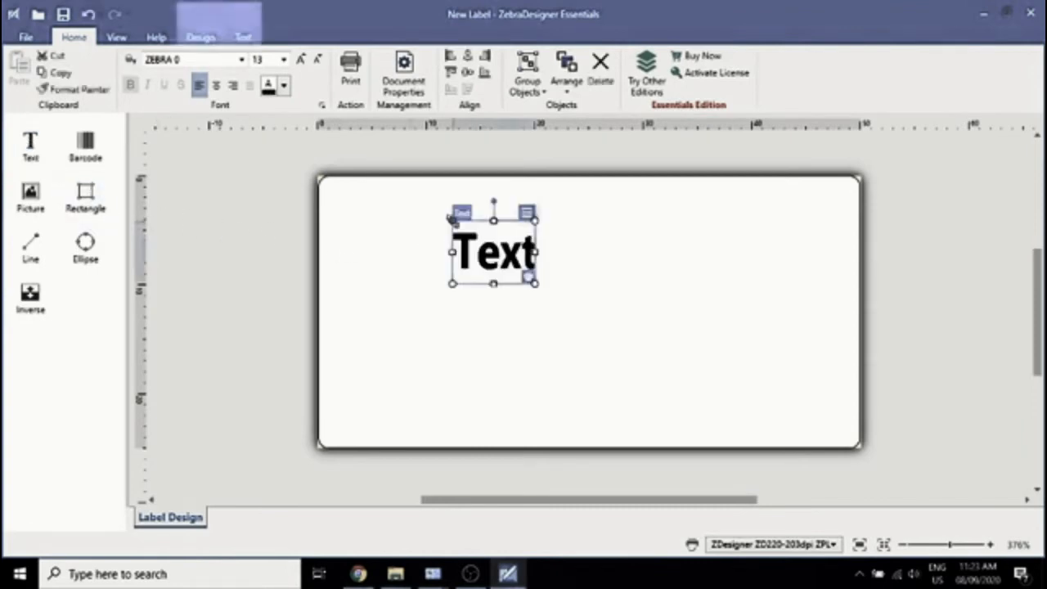
{"action": "left_click", "coordinate": [527, 214]}
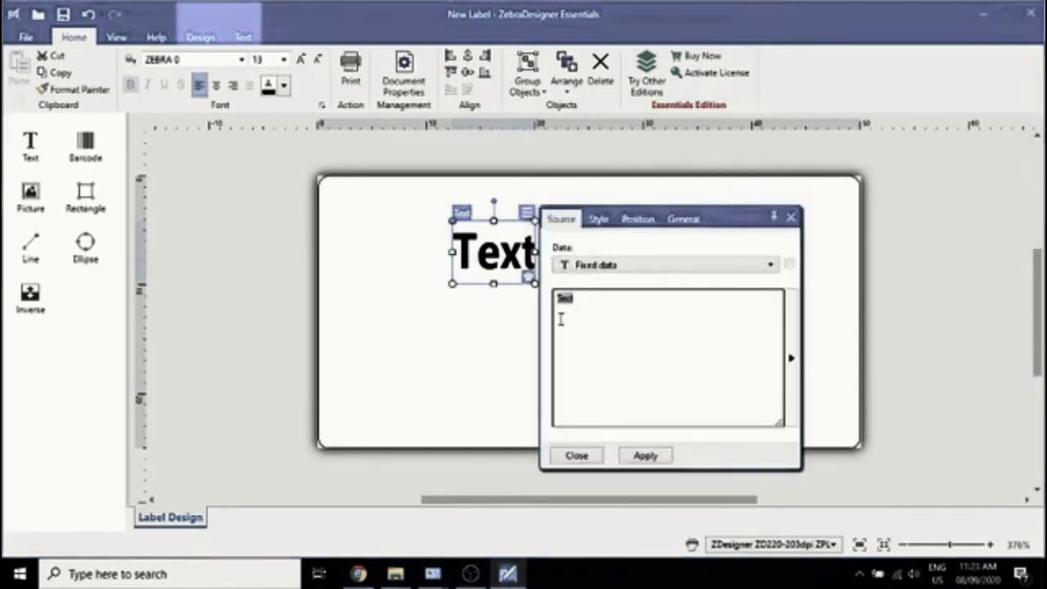
{"action": "key", "text": "BackSpace"}
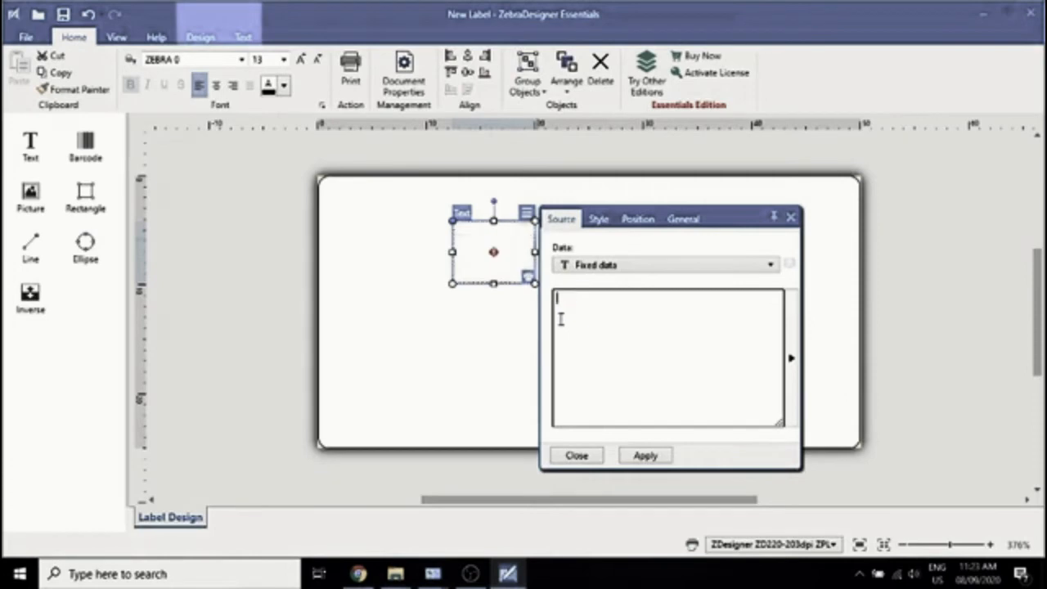
{"action": "type", "text": "TEST"}
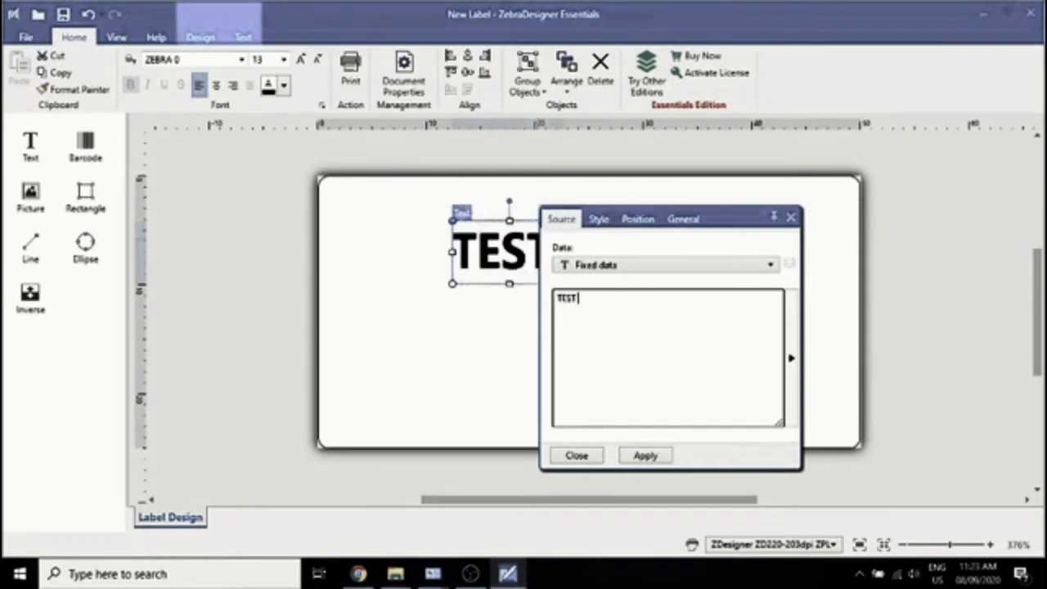
{"action": "type", "text": " SAMPLE"}
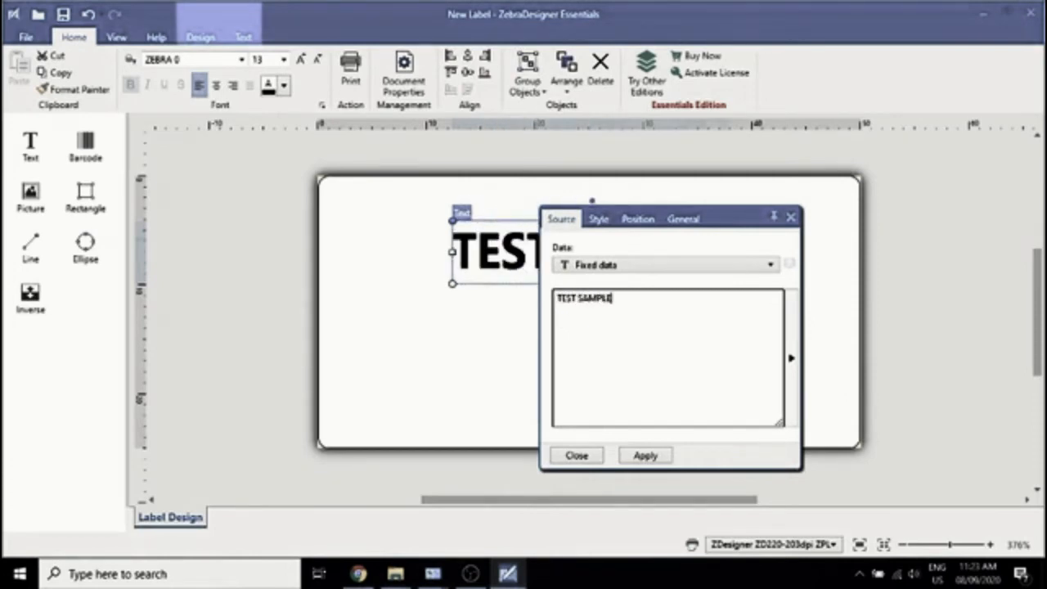
Format the "TEST SAMPLE" text in bold Arial at size 12 and apply the style
{"action": "left_click", "coordinate": [598, 224]}
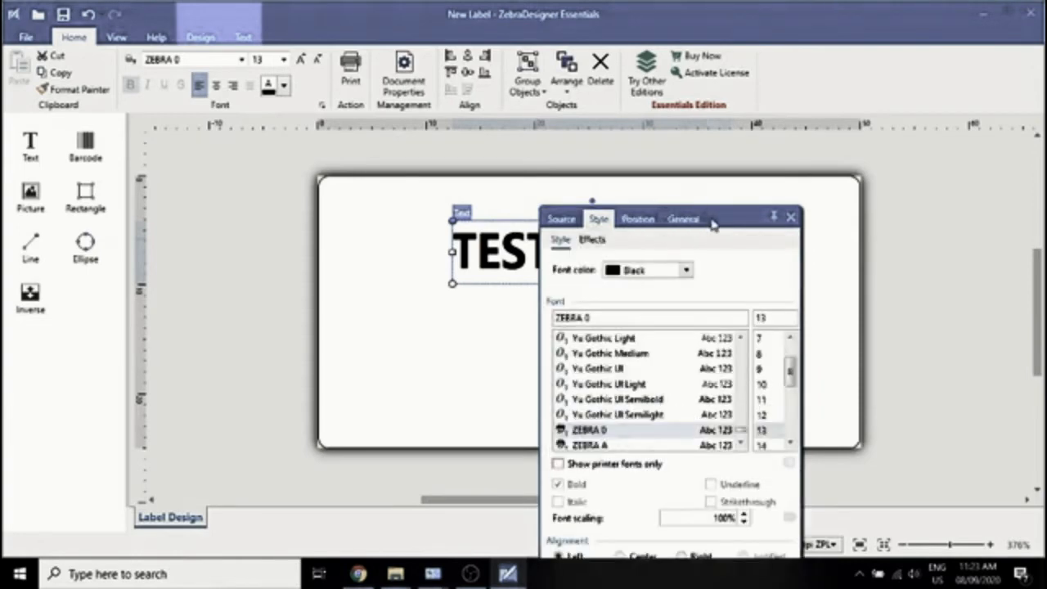
{"action": "left_click_drag", "start_coordinate": [712, 218], "coordinate": [749, 126]}
{"action": "left_click", "coordinate": [637, 227]}
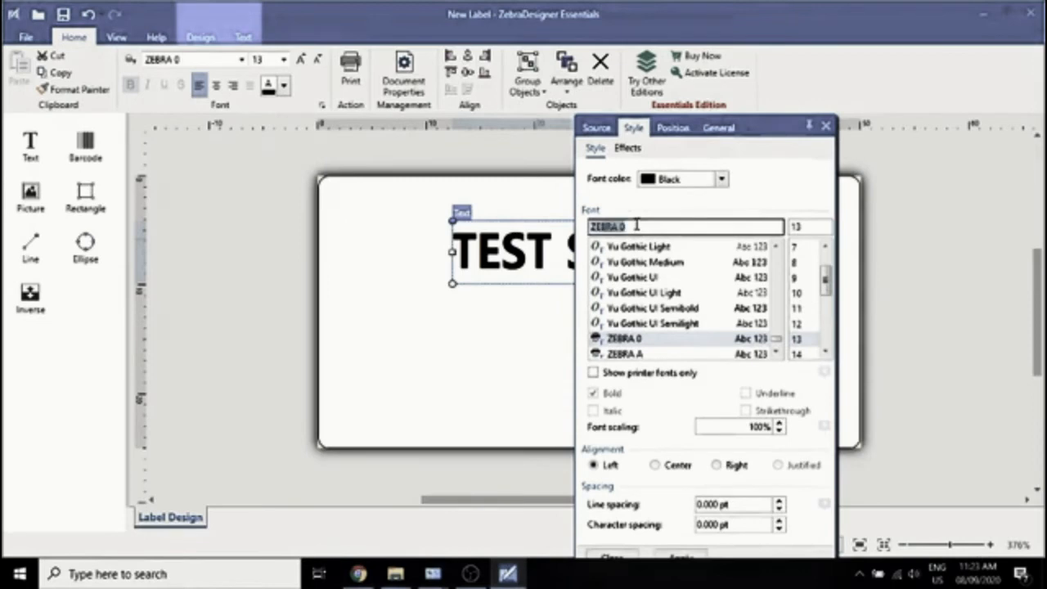
{"action": "type", "text": "AR"}
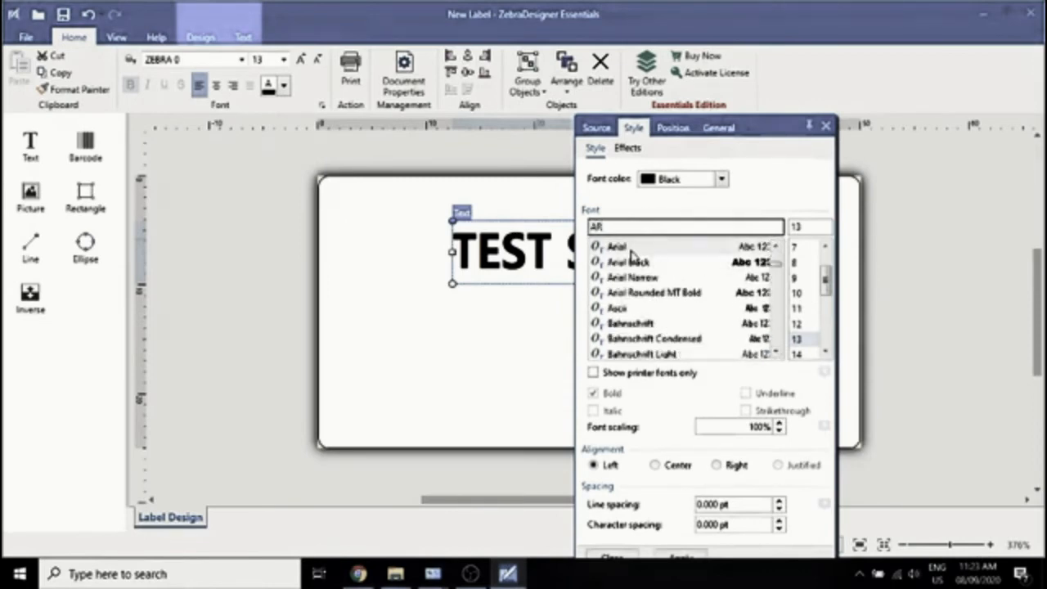
{"action": "left_click", "coordinate": [629, 246]}
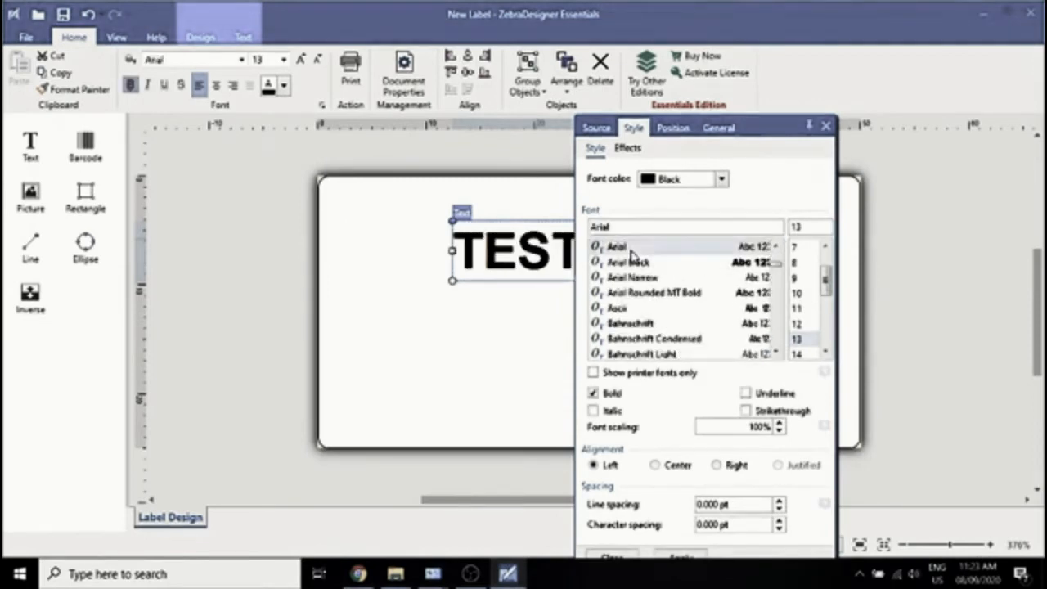
{"action": "left_click", "coordinate": [801, 324]}
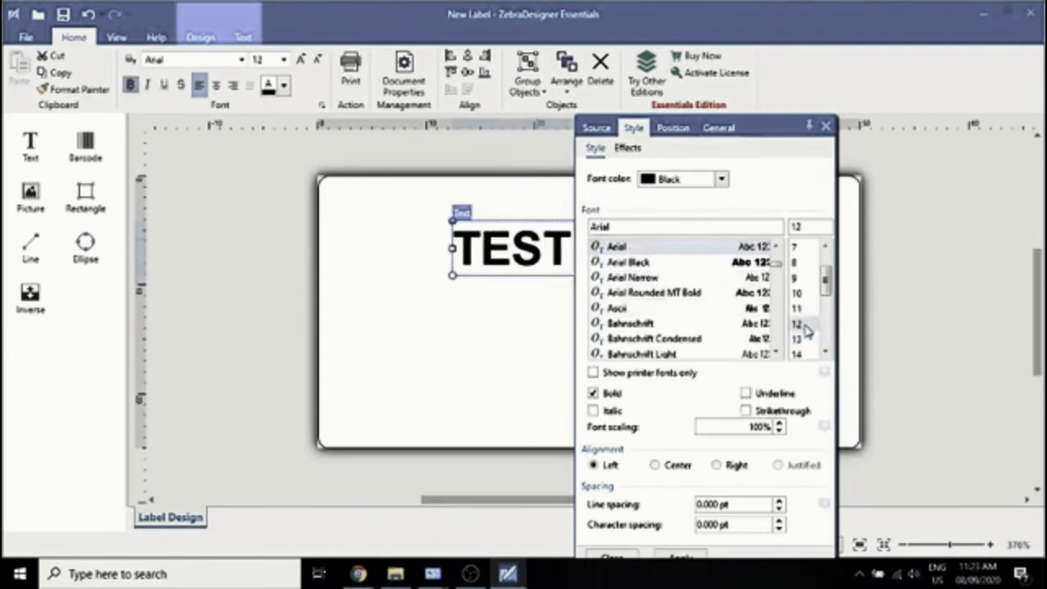
{"action": "left_click", "coordinate": [593, 393]}
{"action": "left_click", "coordinate": [593, 393]}
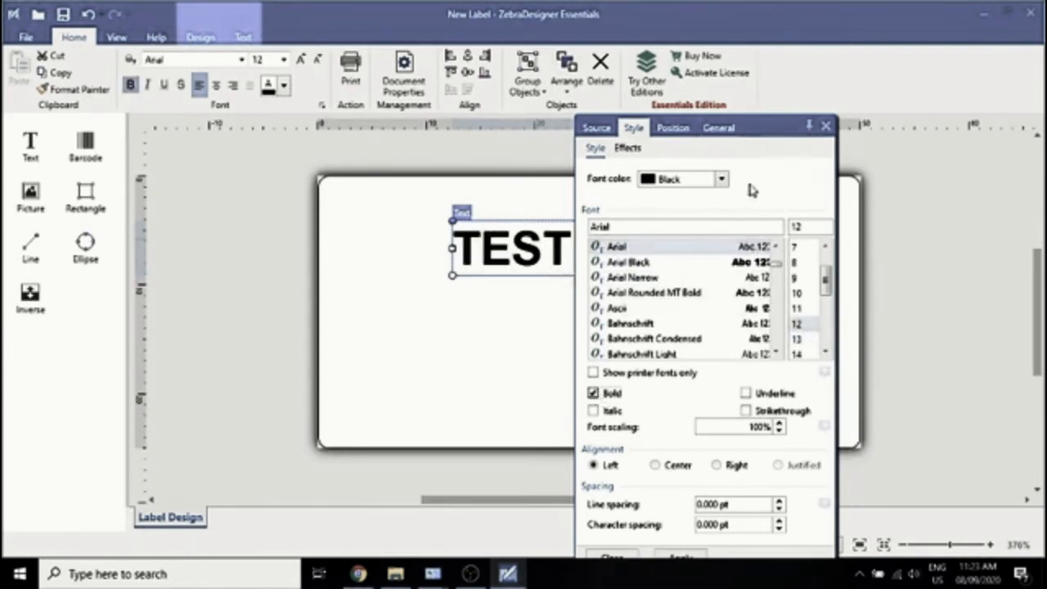
{"action": "left_click_drag", "start_coordinate": [754, 142], "coordinate": [753, 88]}
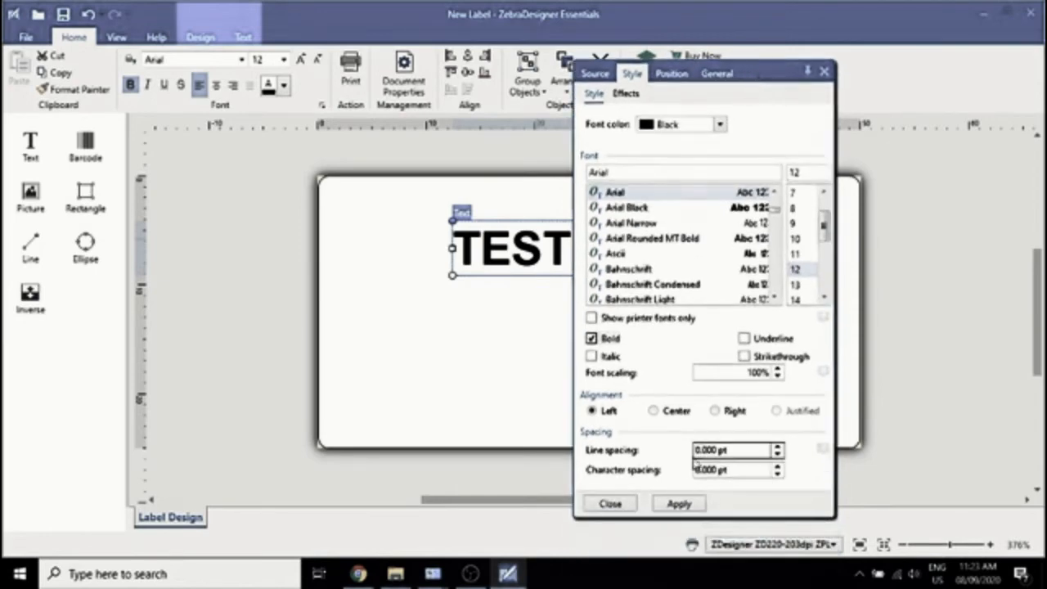
{"action": "left_click", "coordinate": [683, 507]}
{"action": "left_click", "coordinate": [622, 505]}
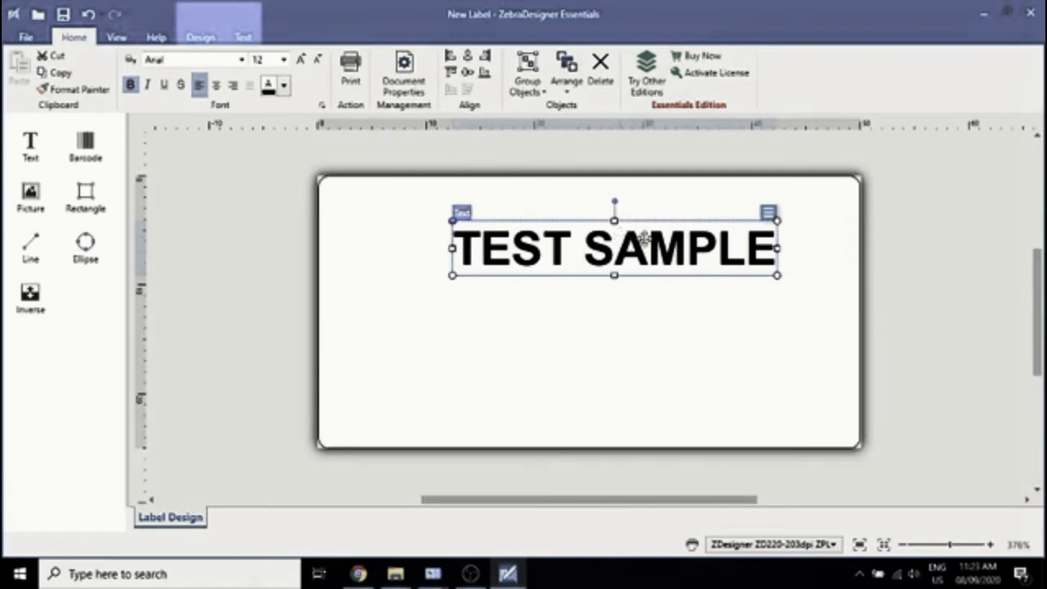
Move the "TEST SAMPLE" text up near the label's upper edge and centre it horizontally on the label
{"action": "left_click_drag", "start_coordinate": [637, 232], "coordinate": [668, 206]}
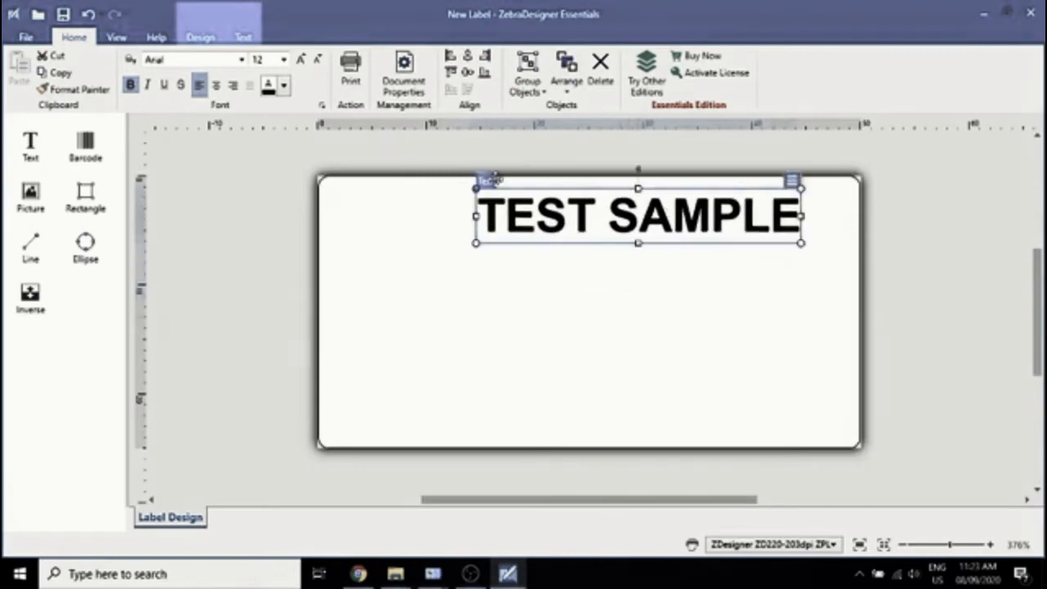
{"action": "left_click", "coordinate": [467, 57]}
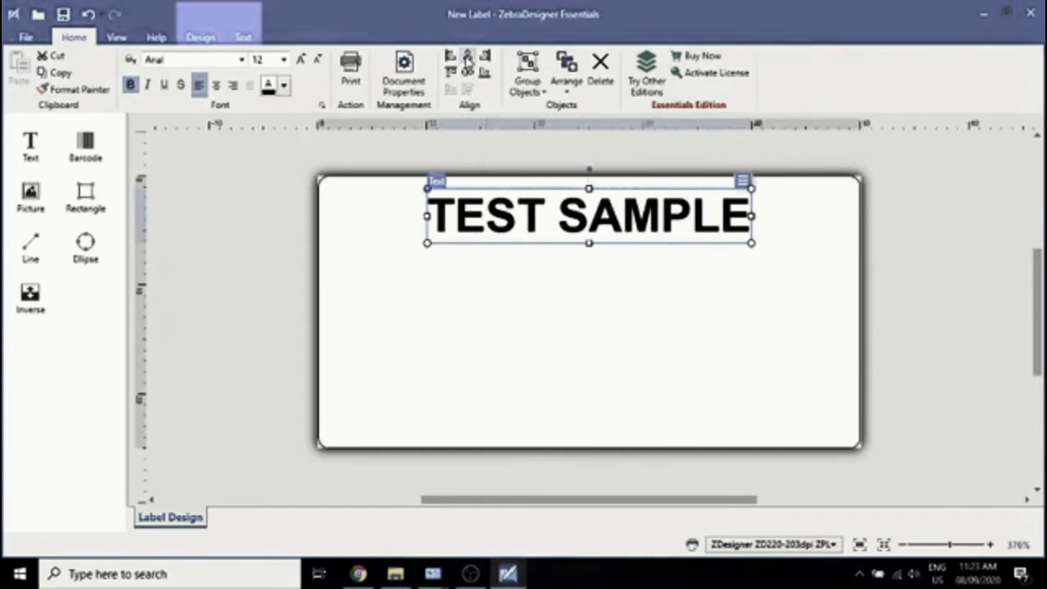
{"action": "left_click", "coordinate": [453, 310]}
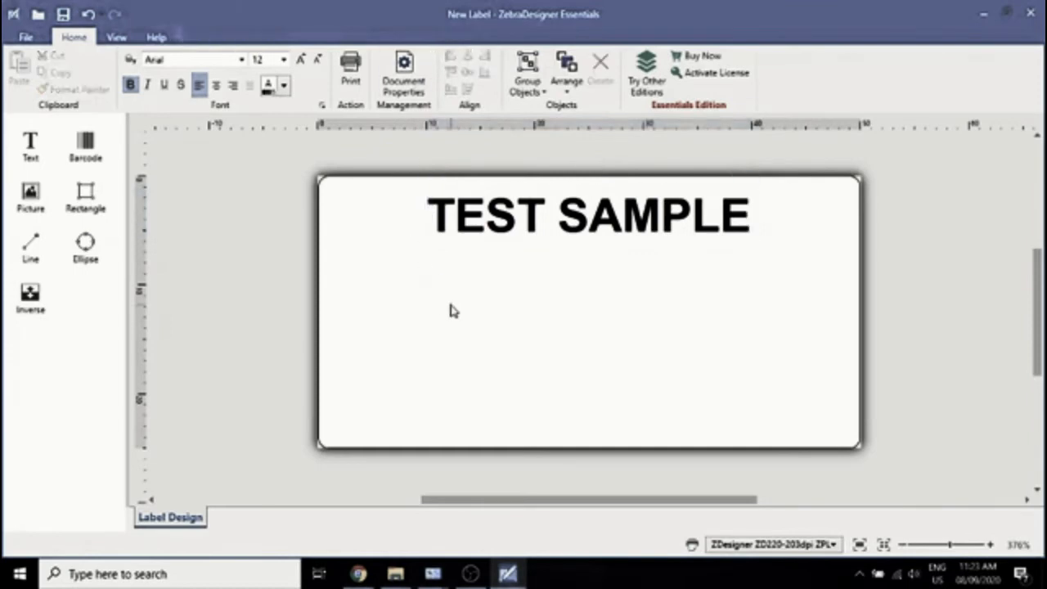
Add a barcode below the "TEST SAMPLE" text and set its fixed data to "ABCD1234"
{"action": "left_click", "coordinate": [83, 152]}
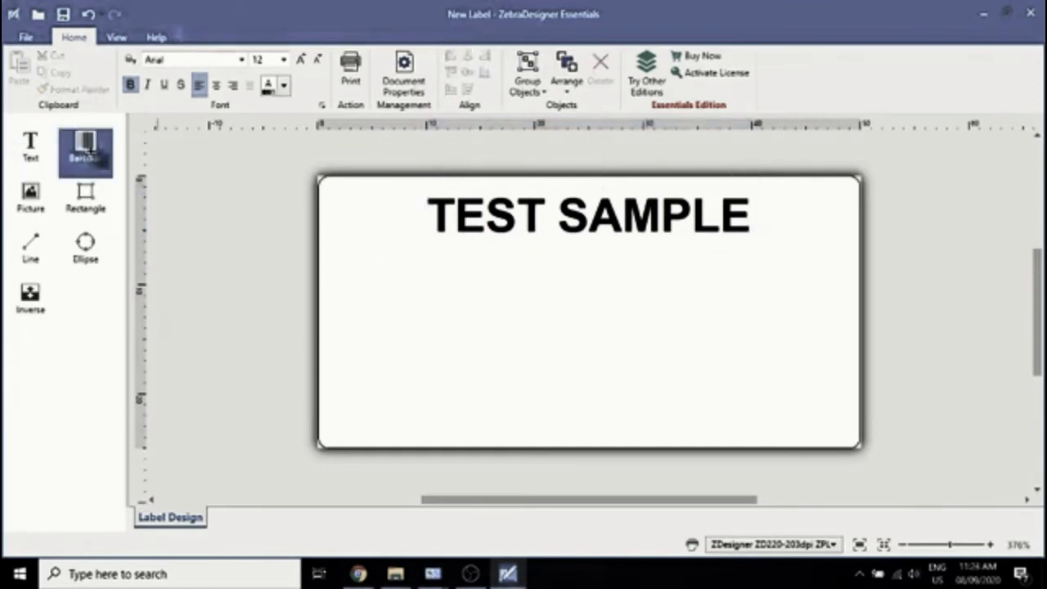
{"action": "left_click", "coordinate": [402, 271]}
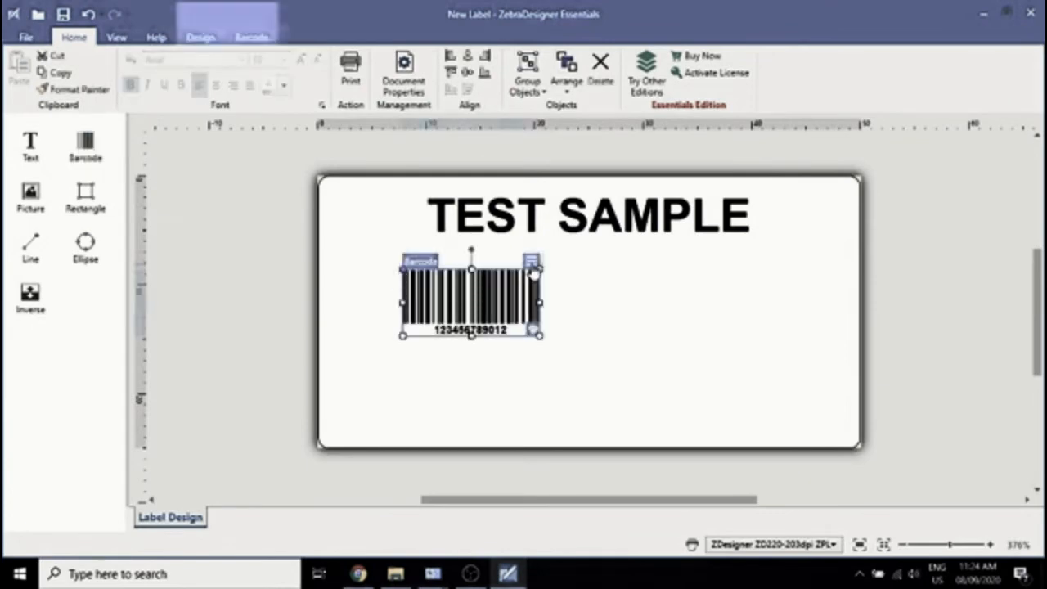
{"action": "left_click", "coordinate": [533, 269]}
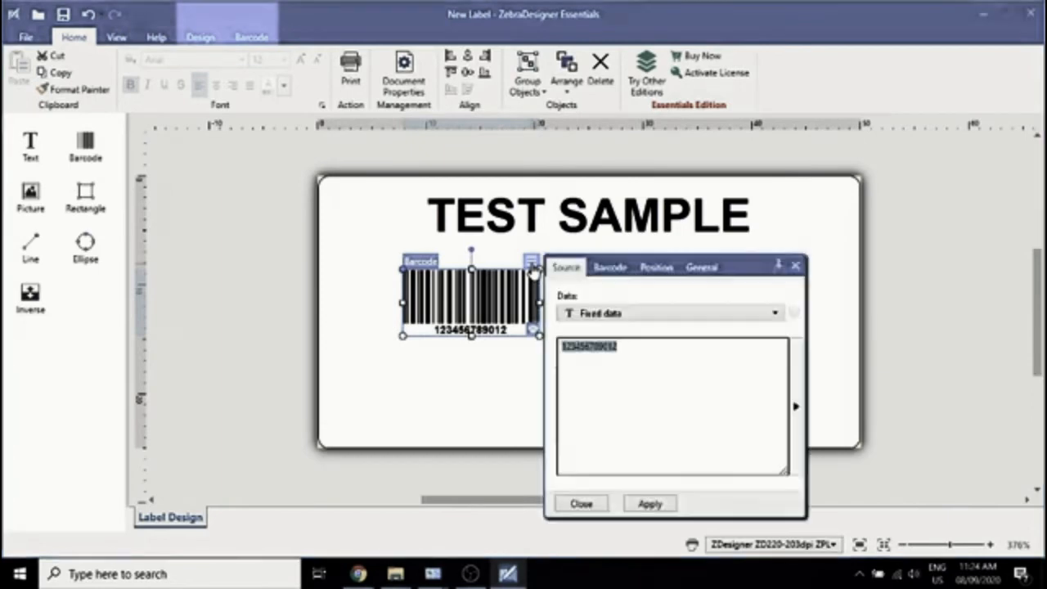
{"action": "left_click", "coordinate": [637, 348]}
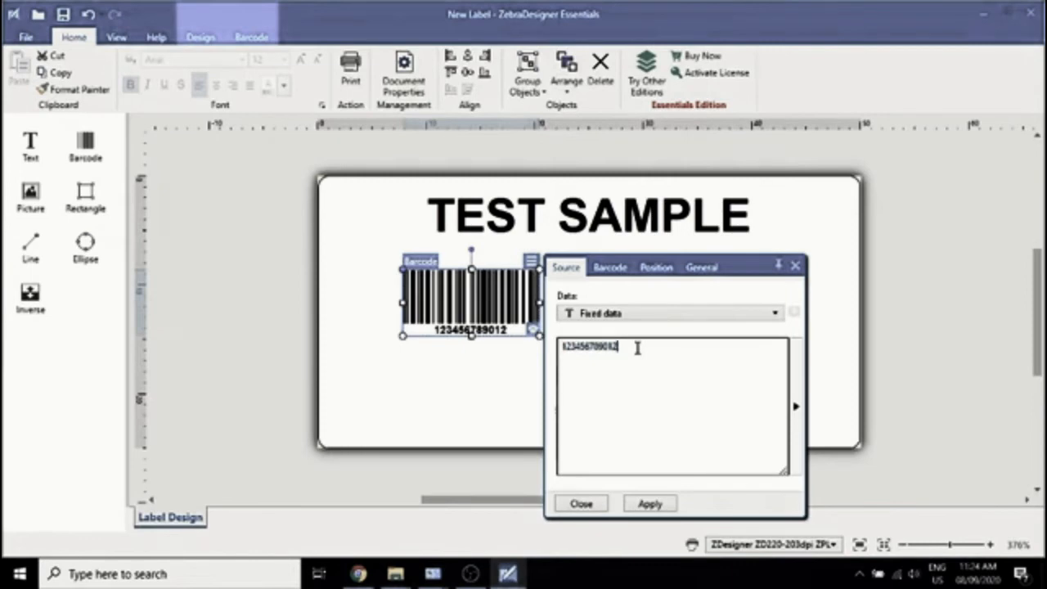
{"action": "left_click_drag", "start_coordinate": [637, 347], "coordinate": [540, 354]}
{"action": "type", "text": "A"}
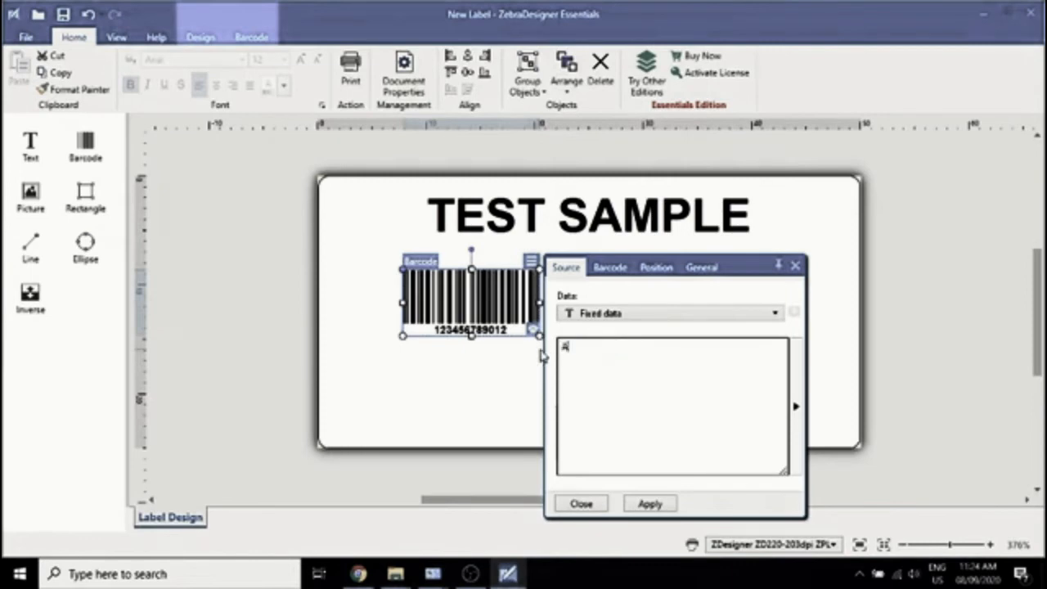
{"action": "type", "text": "BCD1234"}
Browse the available 1D and 2D barcode types, choose Code128 for the ABCD1234 barcode and apply its settings
{"action": "left_click", "coordinate": [610, 269]}
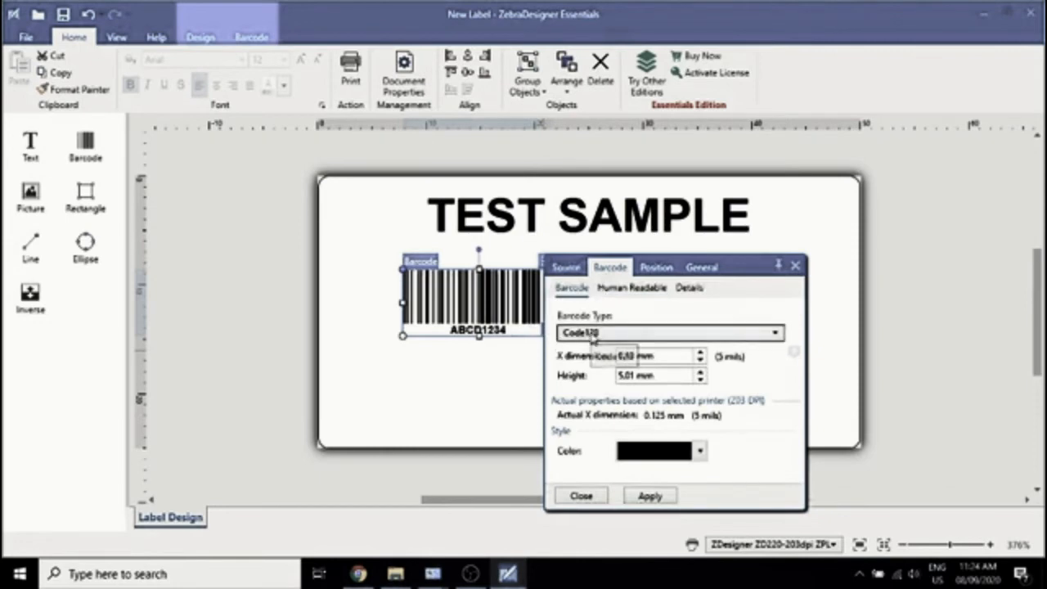
{"action": "left_click", "coordinate": [591, 335]}
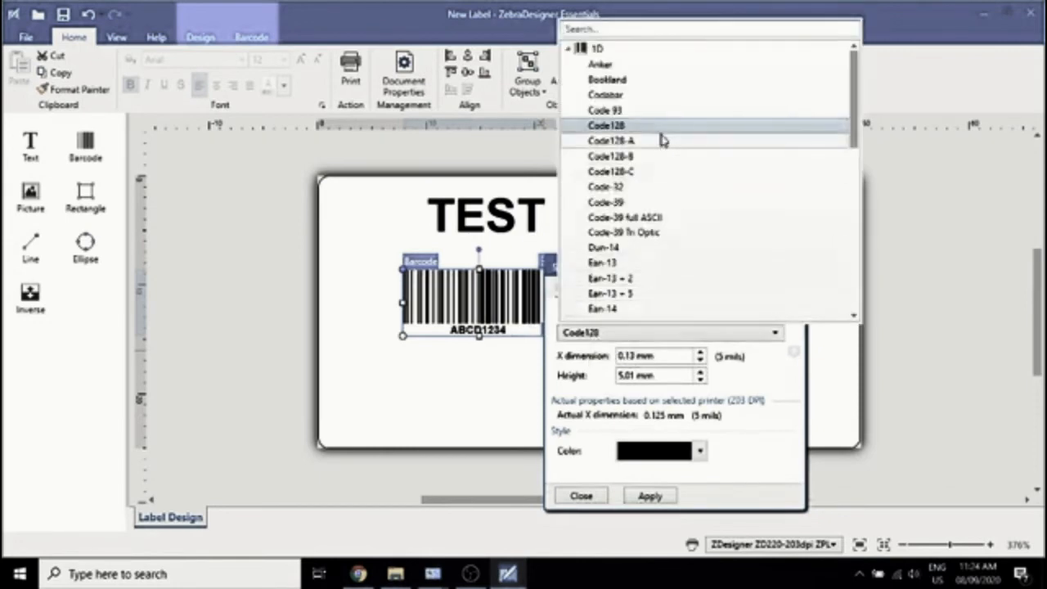
{"action": "scroll", "coordinate": [659, 139], "scroll_direction": "down", "scroll_amount": 4}
{"action": "scroll", "coordinate": [663, 231], "scroll_direction": "down", "scroll_amount": 6}
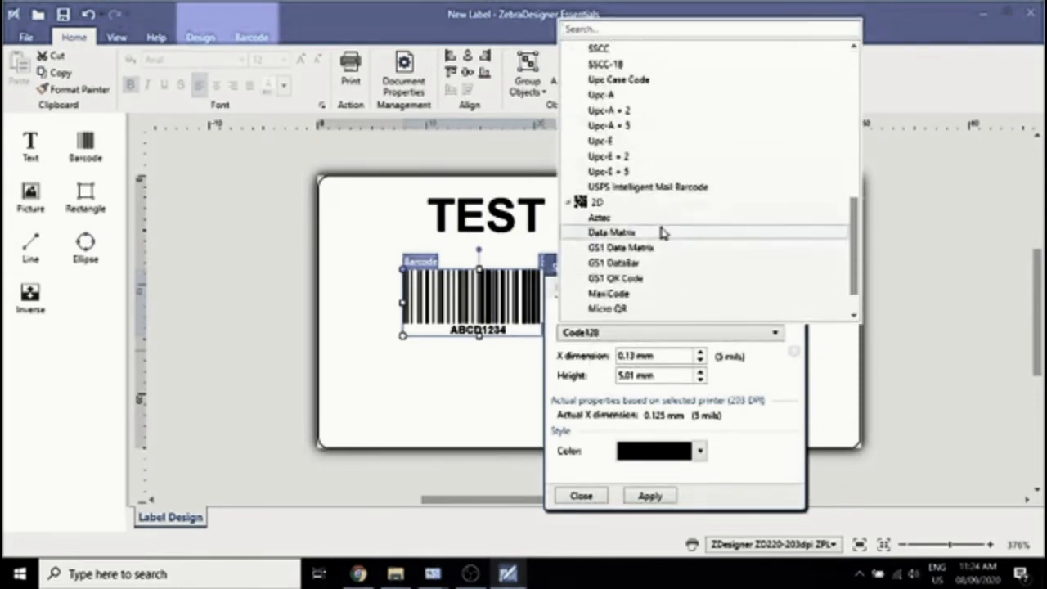
{"action": "scroll", "coordinate": [662, 231], "scroll_direction": "up", "scroll_amount": 10}
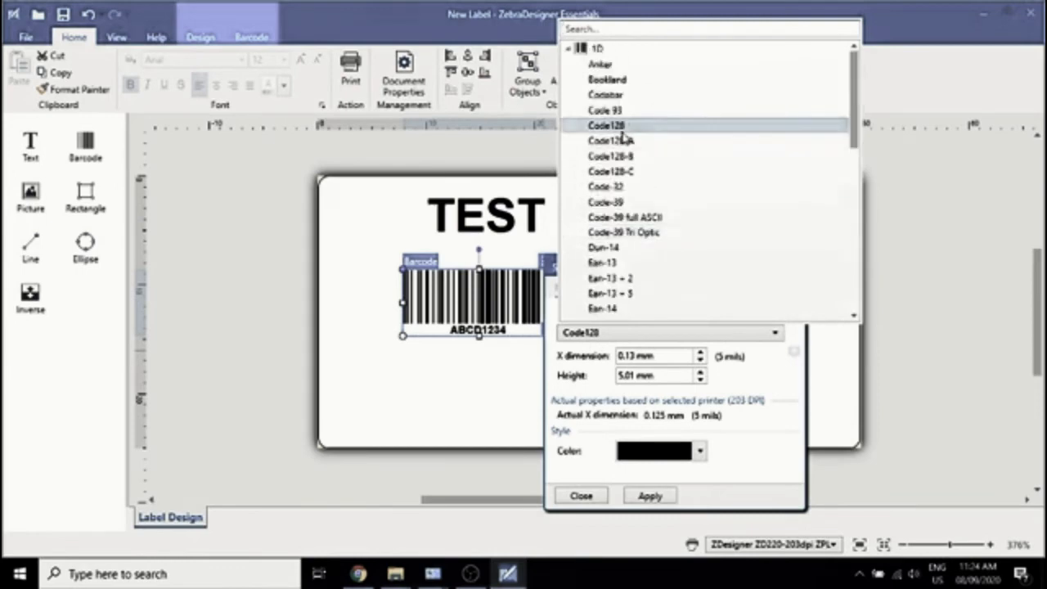
{"action": "left_click", "coordinate": [628, 125]}
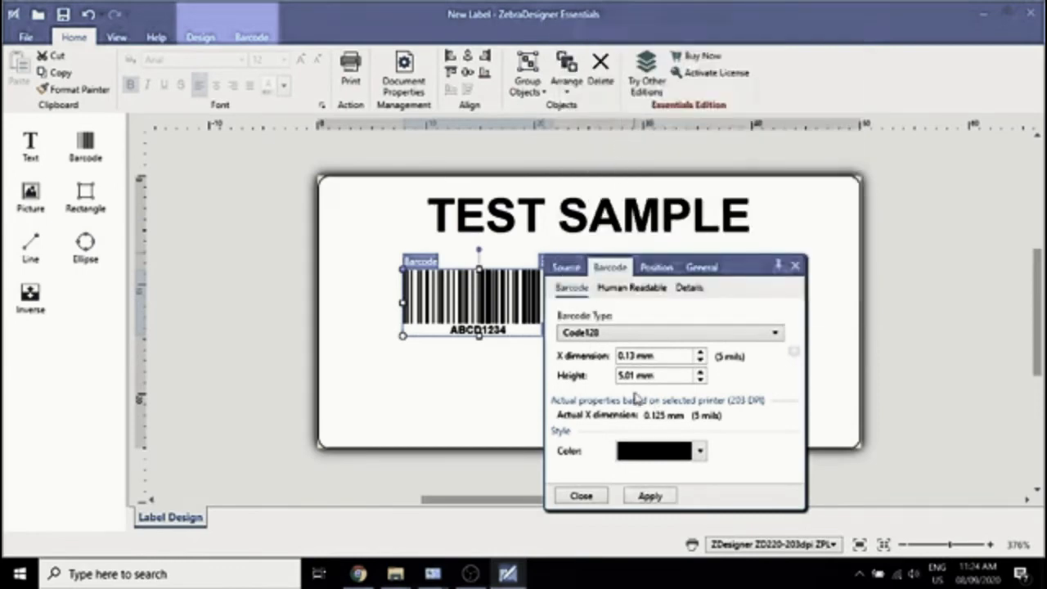
{"action": "left_click", "coordinate": [648, 496]}
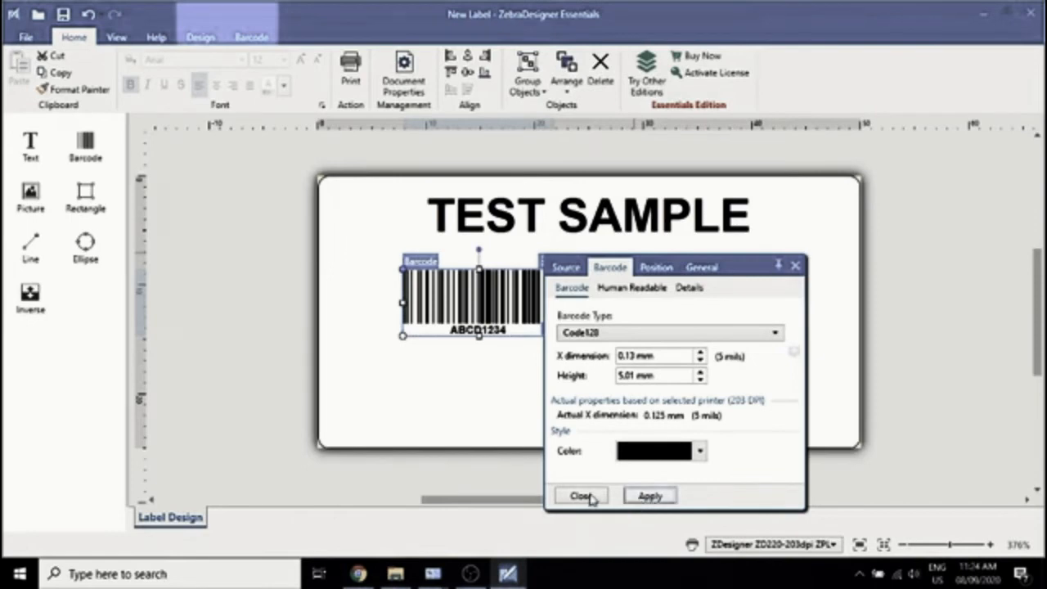
{"action": "left_click", "coordinate": [581, 495]}
Enlarge the ABCD1234 barcode slightly and place it directly beneath the "TEST SAMPLE" text, near the label's middle
{"action": "left_click_drag", "start_coordinate": [488, 301], "coordinate": [480, 284]}
{"action": "left_click_drag", "start_coordinate": [546, 319], "coordinate": [586, 337]}
{"action": "left_click", "coordinate": [573, 300]}
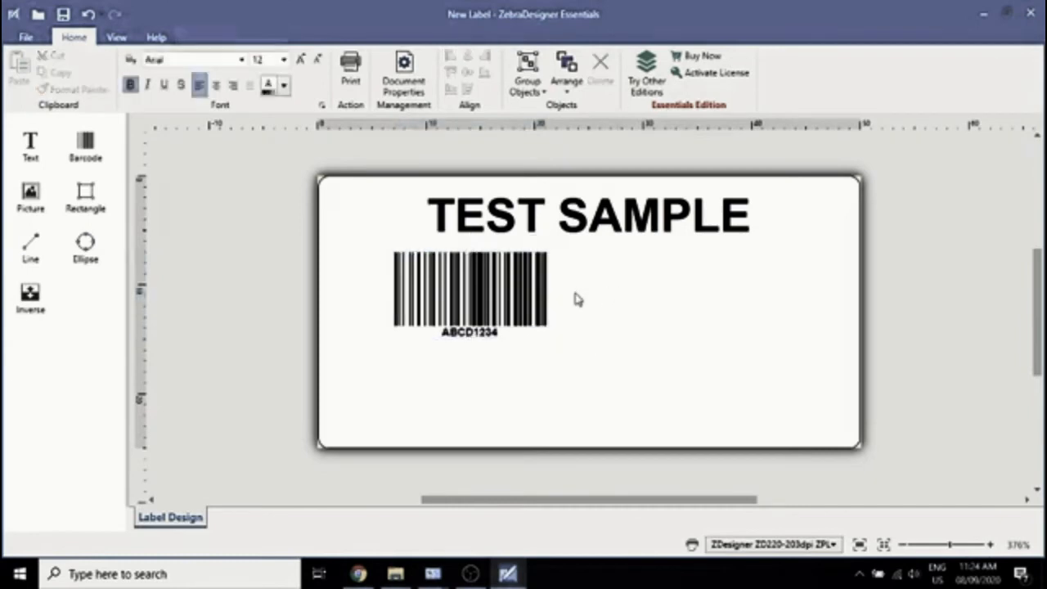
{"action": "left_click_drag", "start_coordinate": [482, 283], "coordinate": [582, 275]}
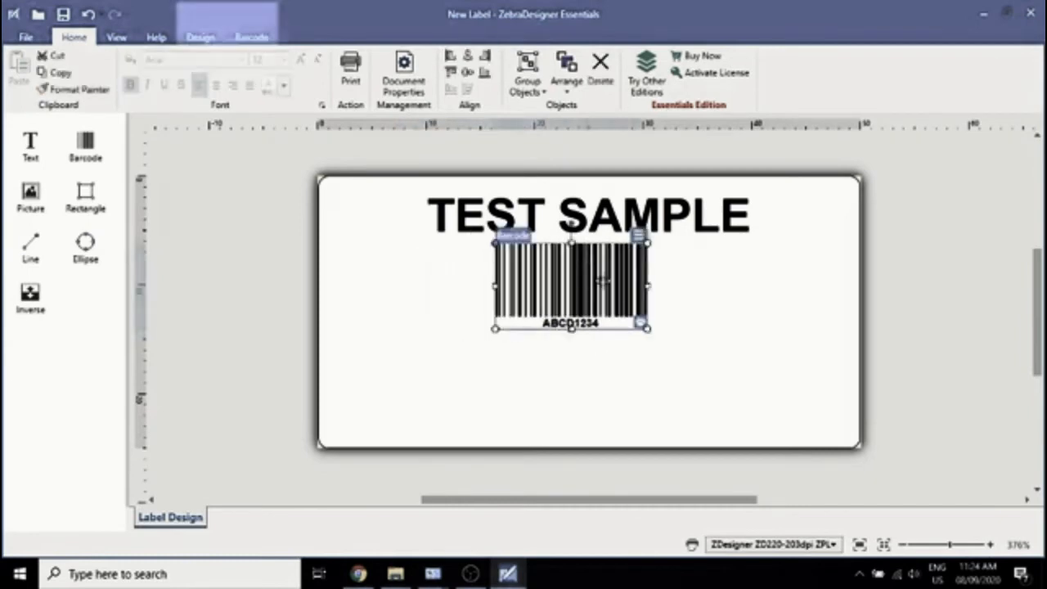
{"action": "left_click", "coordinate": [697, 332]}
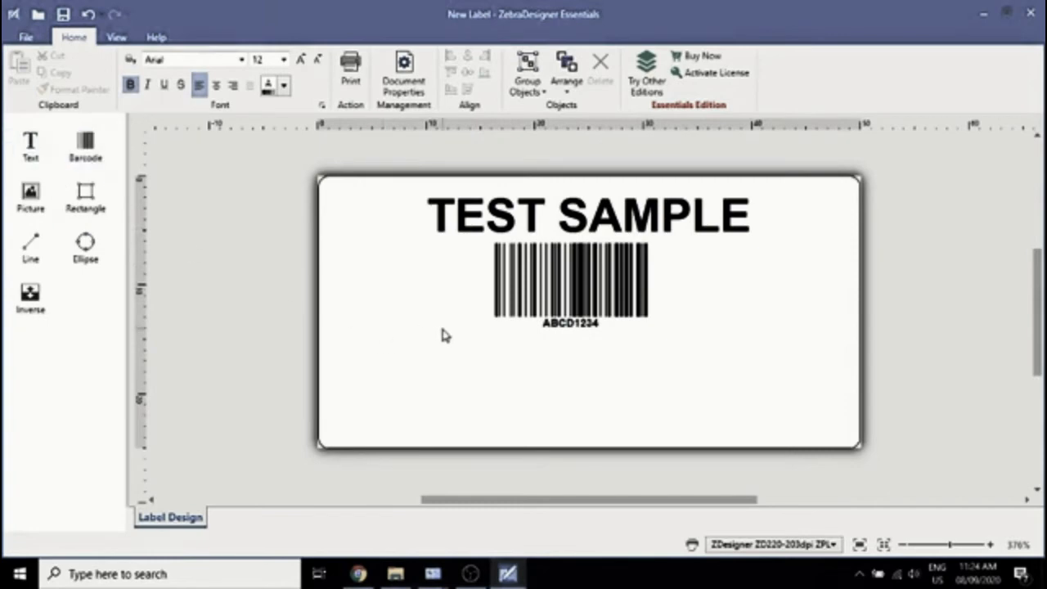
Add a second barcode below the ABCD1234 barcode and set its type to Ean-13
{"action": "left_click", "coordinate": [98, 153]}
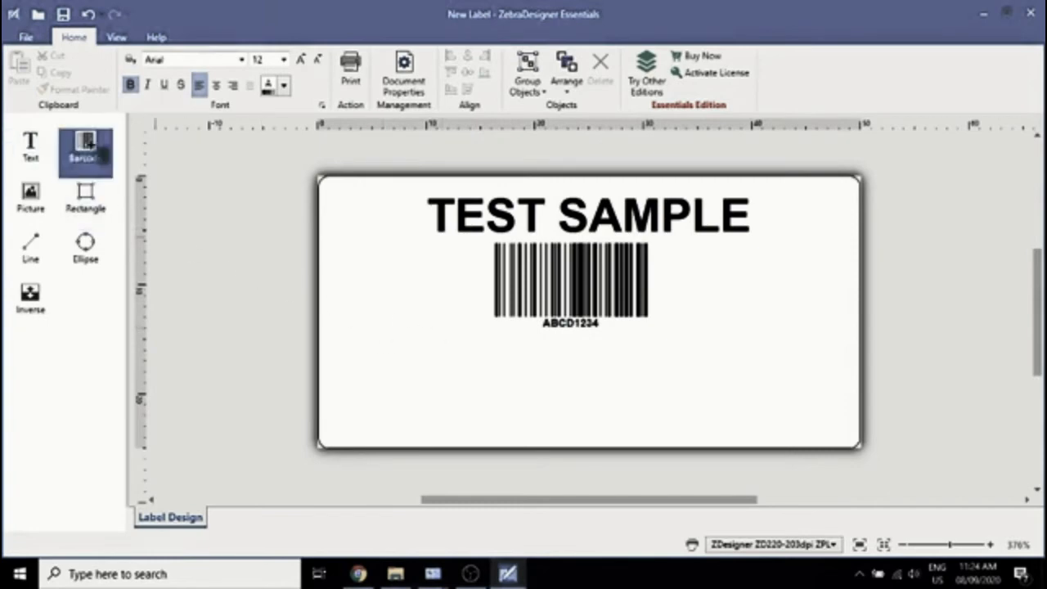
{"action": "left_click", "coordinate": [427, 322]}
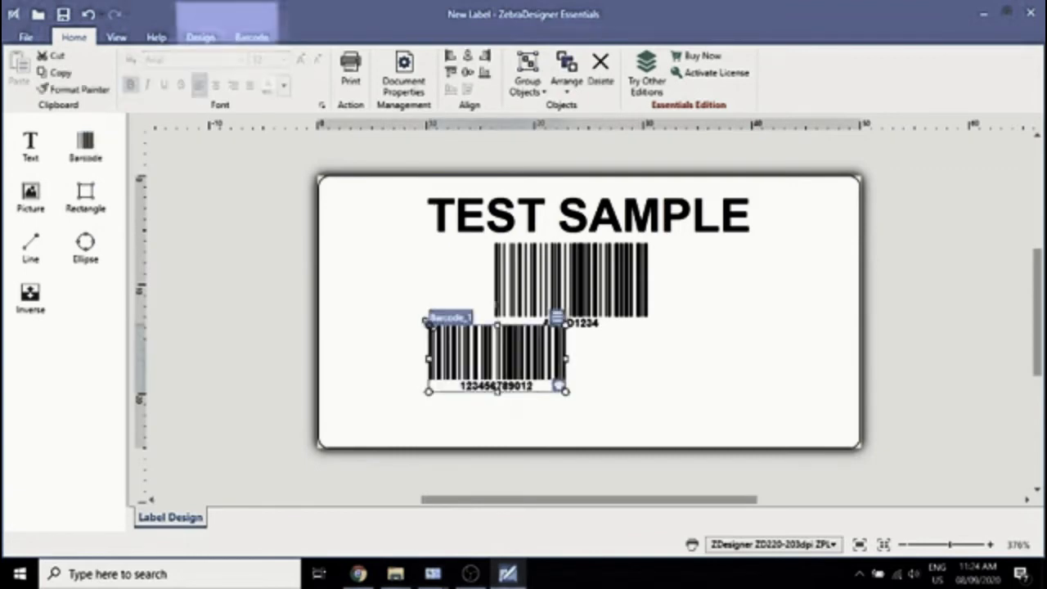
{"action": "left_click", "coordinate": [557, 317]}
{"action": "left_click", "coordinate": [664, 260]}
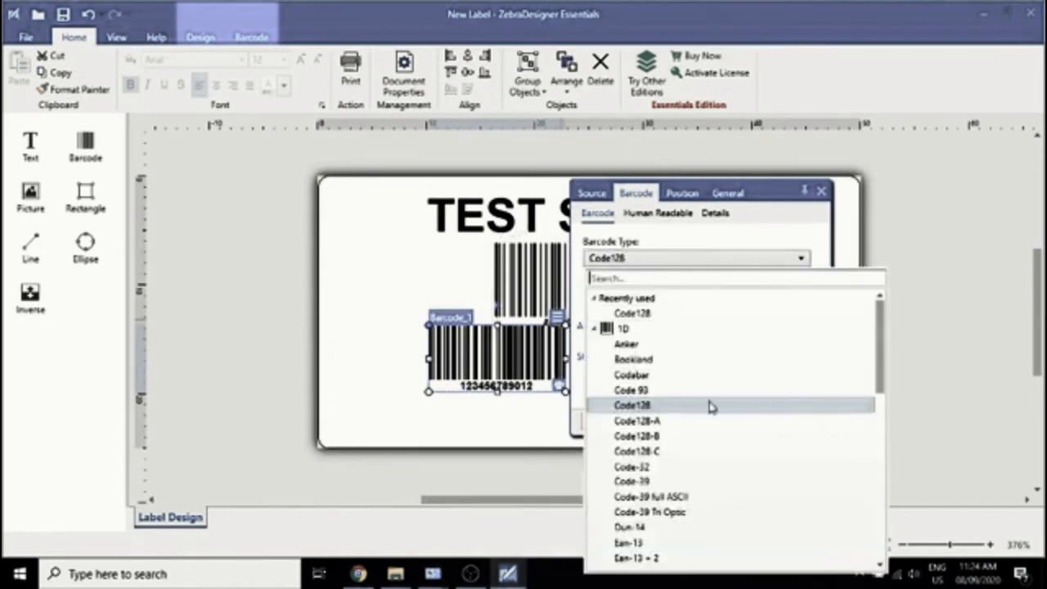
{"action": "scroll", "coordinate": [710, 407], "scroll_direction": "down", "scroll_amount": 4}
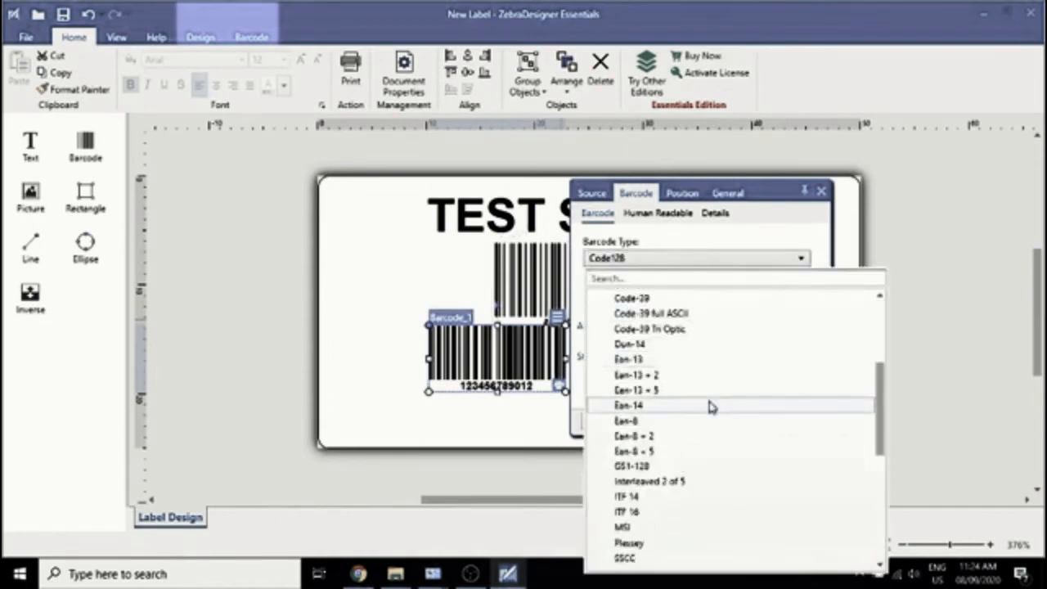
{"action": "left_click", "coordinate": [626, 360]}
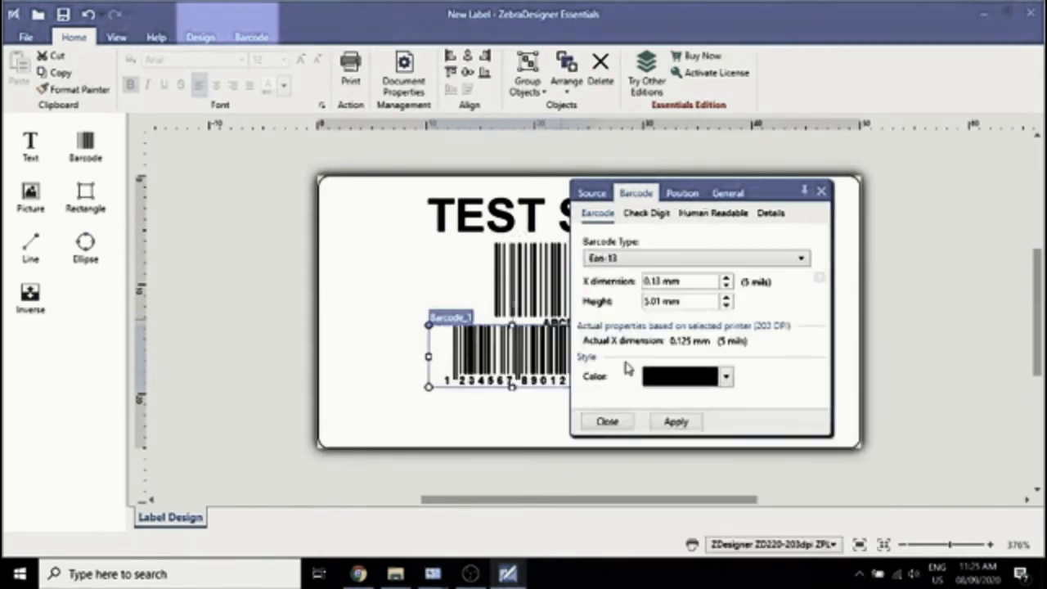
Apply the Ean-13 barcode with its default fixed data and move it to the right of the ABCD1234 barcode
{"action": "left_click", "coordinate": [591, 193]}
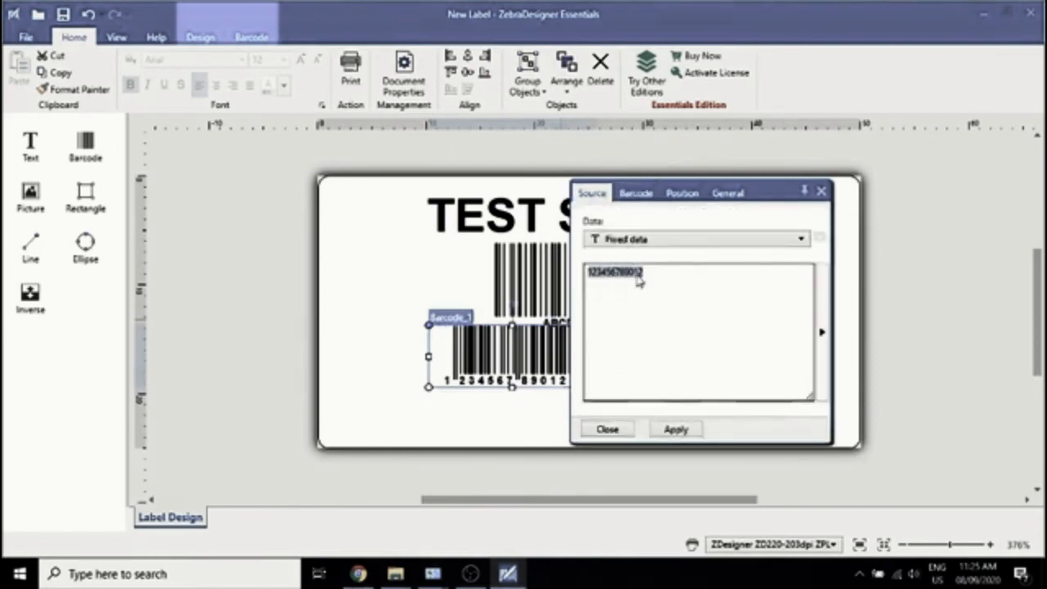
{"action": "left_click", "coordinate": [675, 428]}
{"action": "left_click", "coordinate": [606, 431]}
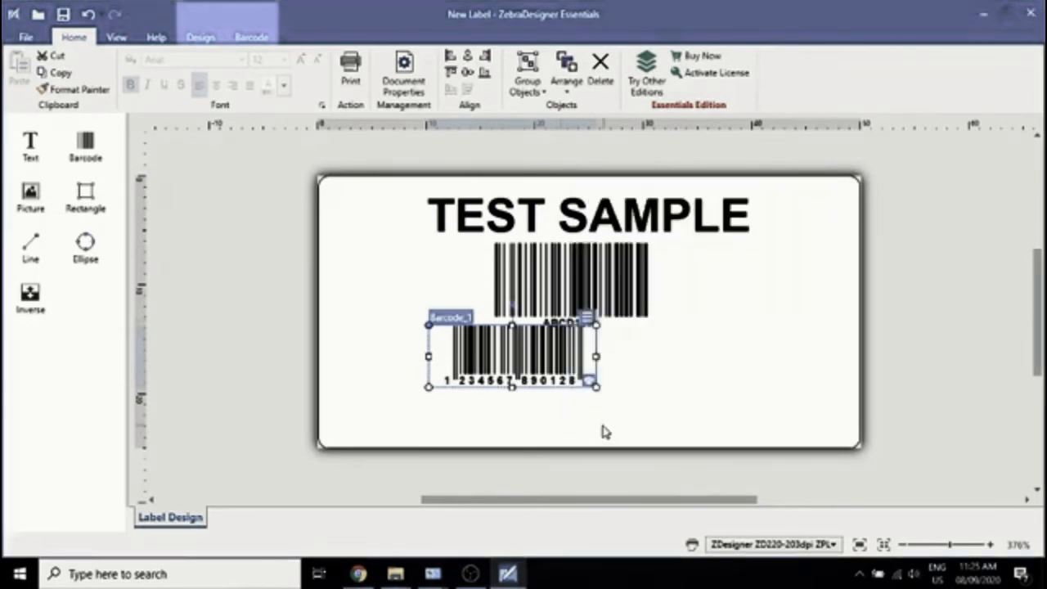
{"action": "left_click_drag", "start_coordinate": [524, 360], "coordinate": [755, 320]}
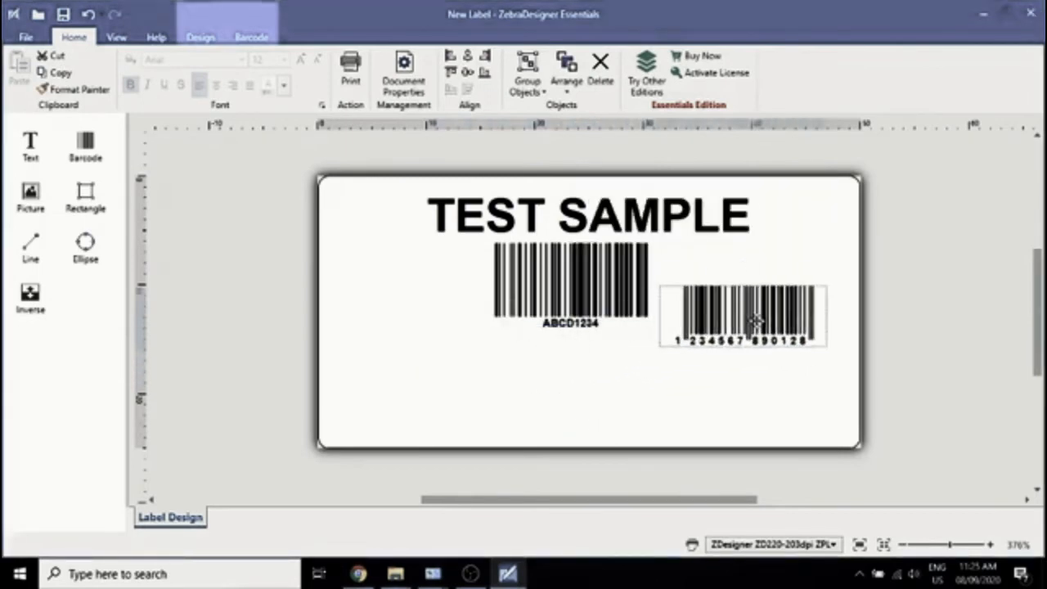
{"action": "left_click", "coordinate": [546, 378]}
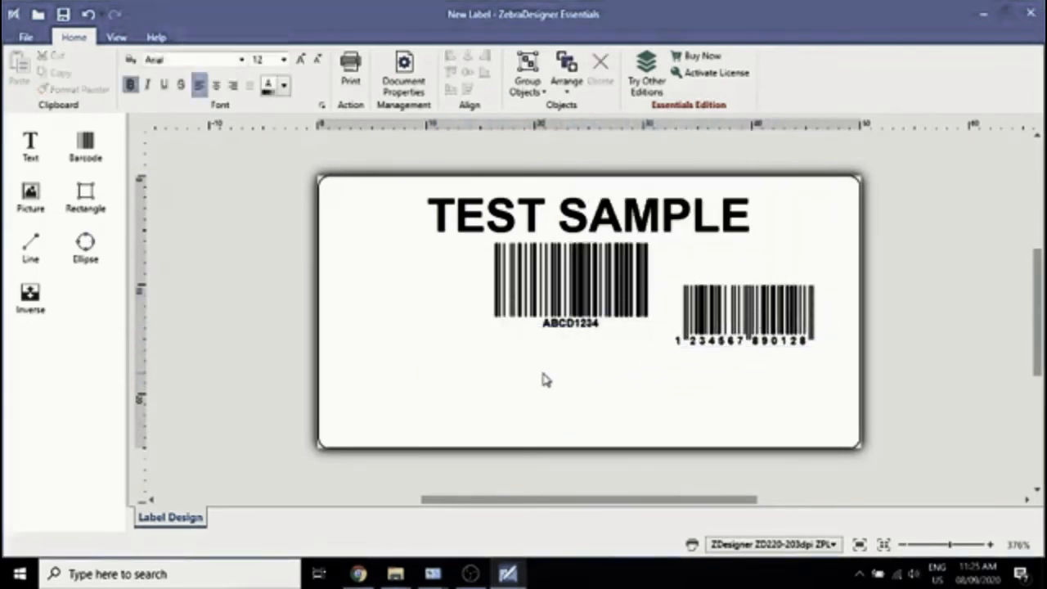
Add a third barcode left of the ABCD1234 barcode and set its type to QR code
{"action": "left_click", "coordinate": [85, 148]}
{"action": "left_click", "coordinate": [385, 296]}
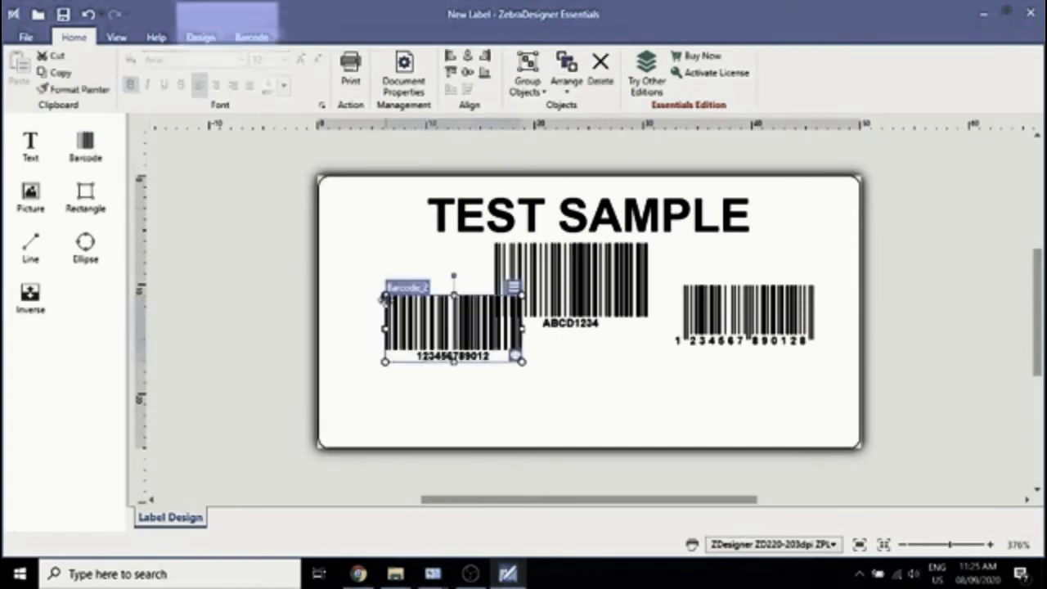
{"action": "left_click", "coordinate": [513, 287]}
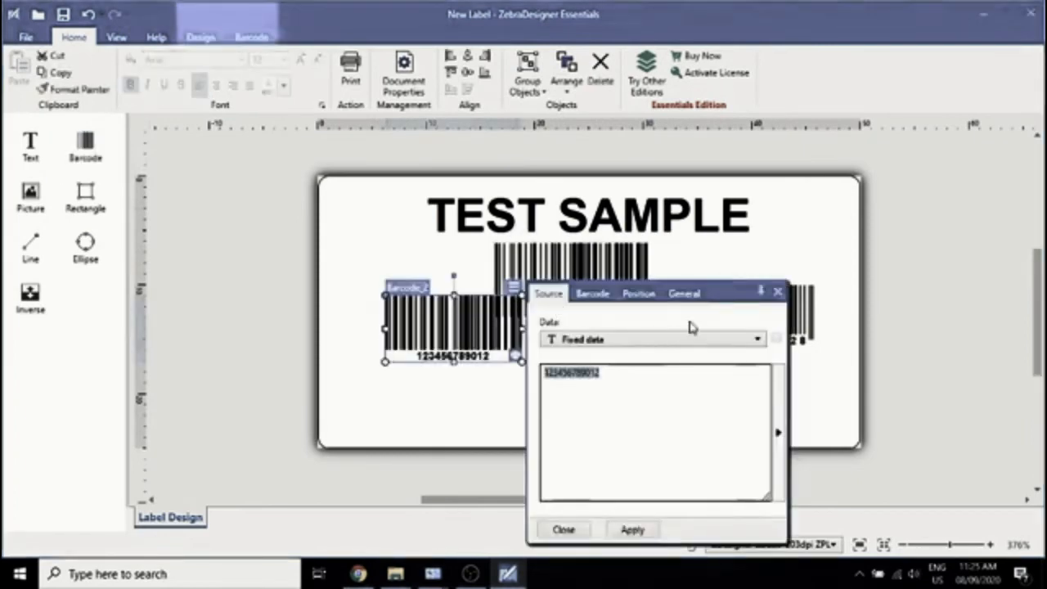
{"action": "left_click", "coordinate": [595, 294]}
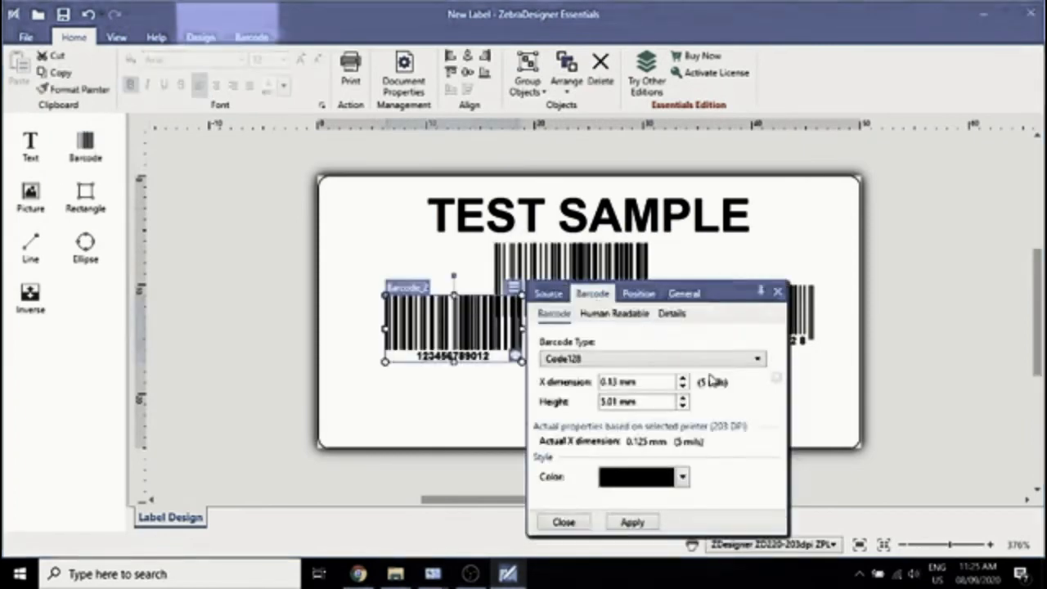
{"action": "left_click", "coordinate": [749, 359]}
{"action": "left_click_drag", "start_coordinate": [836, 201], "coordinate": [835, 332]}
{"action": "left_click", "coordinate": [584, 334]}
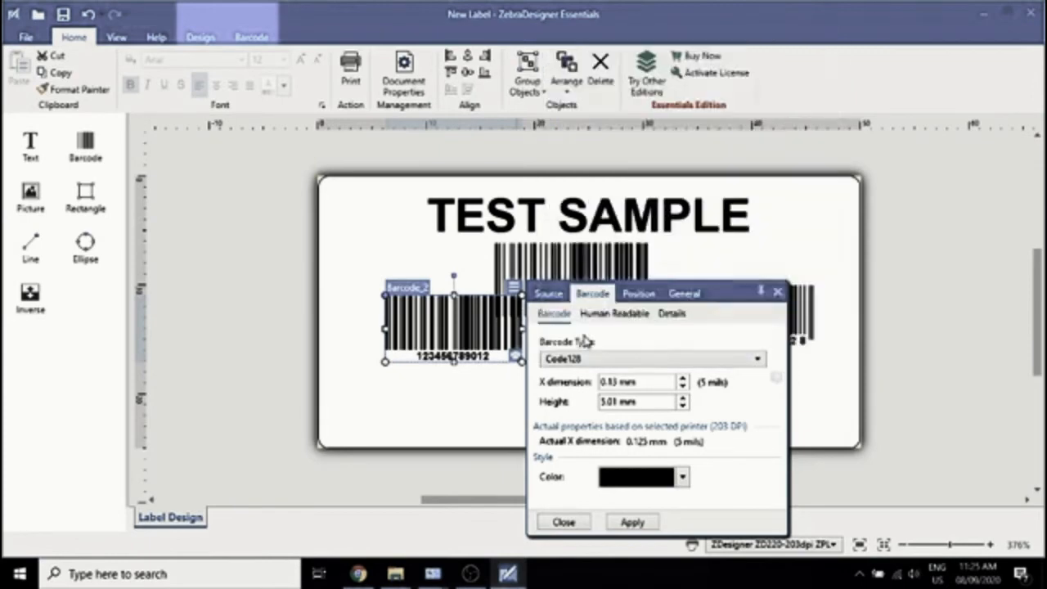
{"action": "left_click", "coordinate": [547, 294]}
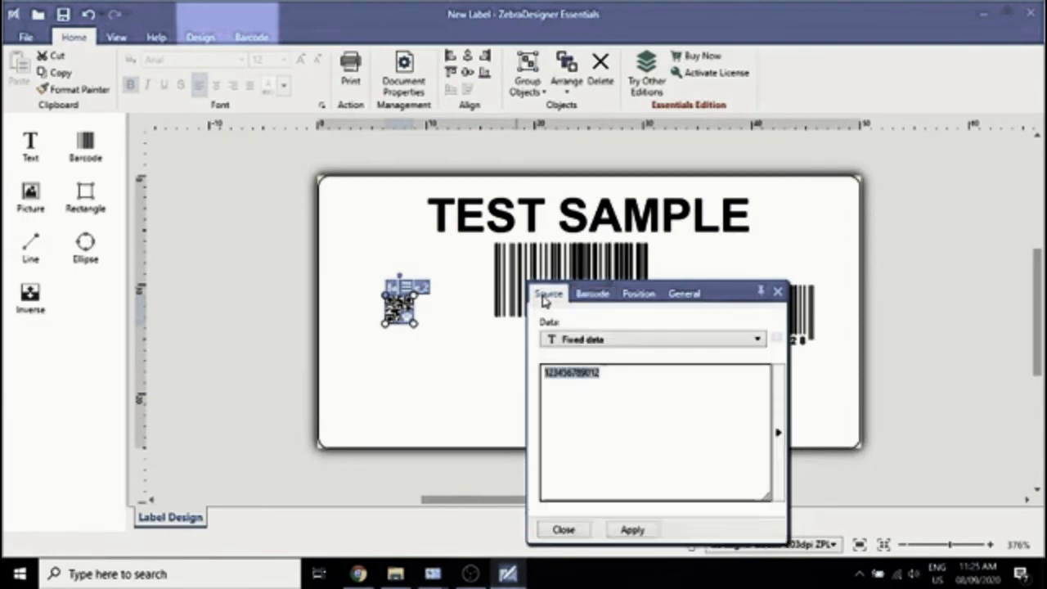
{"action": "left_click", "coordinate": [616, 377]}
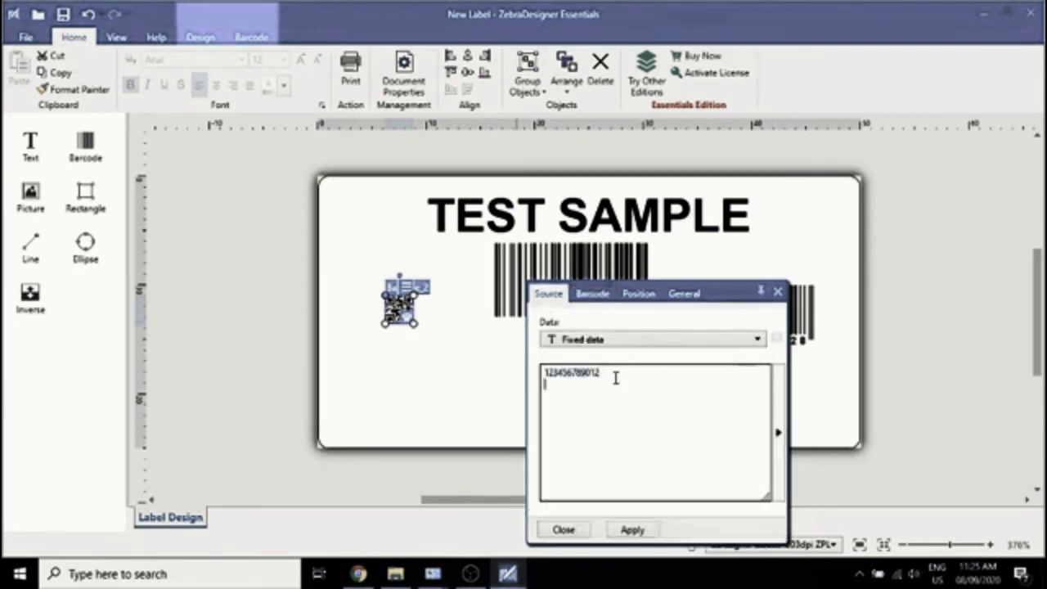
{"action": "type", "text": "RGFDGDFDF"}
{"action": "key", "text": "Return"}
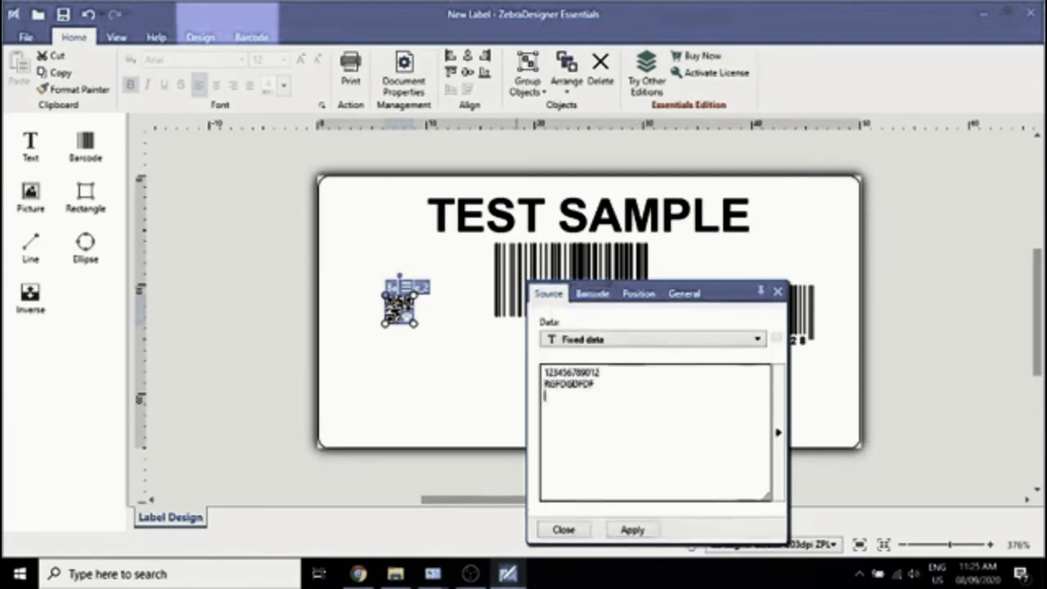
{"action": "type", "text": "GHFHFHFH"}
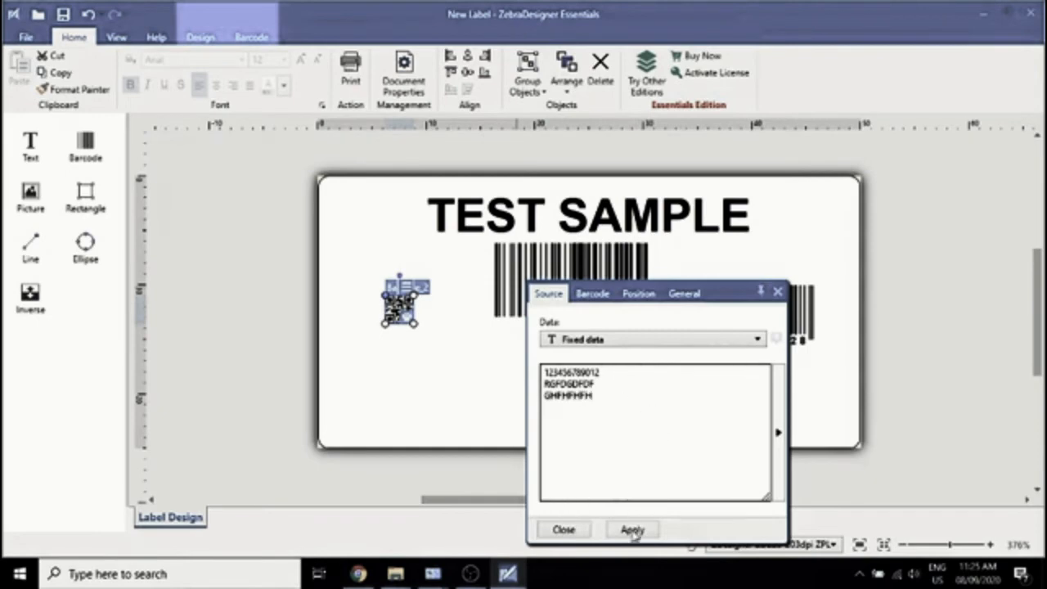
{"action": "left_click", "coordinate": [632, 530]}
{"action": "left_click", "coordinate": [564, 530]}
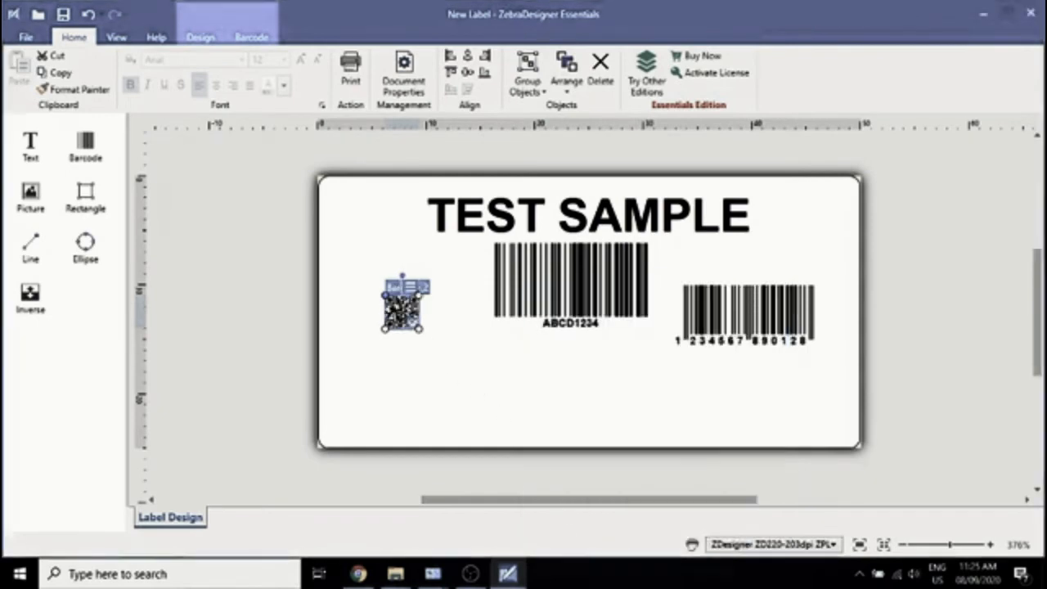
Enlarge the QR code to about 9 mm wide and reduce the height of the ABCD1234 barcode slightly
{"action": "mouse_move", "coordinate": [421, 329]}
{"action": "left_mouse_down"}
{"action": "mouse_move", "coordinate": [495, 364]}
{"action": "mouse_move", "coordinate": [481, 391]}
{"action": "mouse_move", "coordinate": [426, 311]}
{"action": "left_mouse_up"}
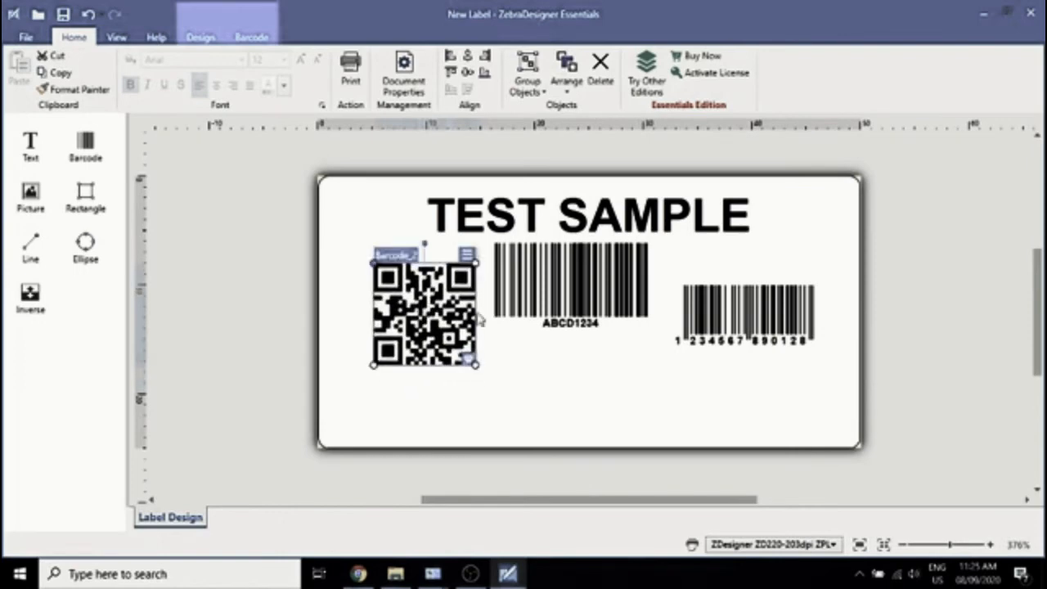
{"action": "left_click", "coordinate": [602, 296]}
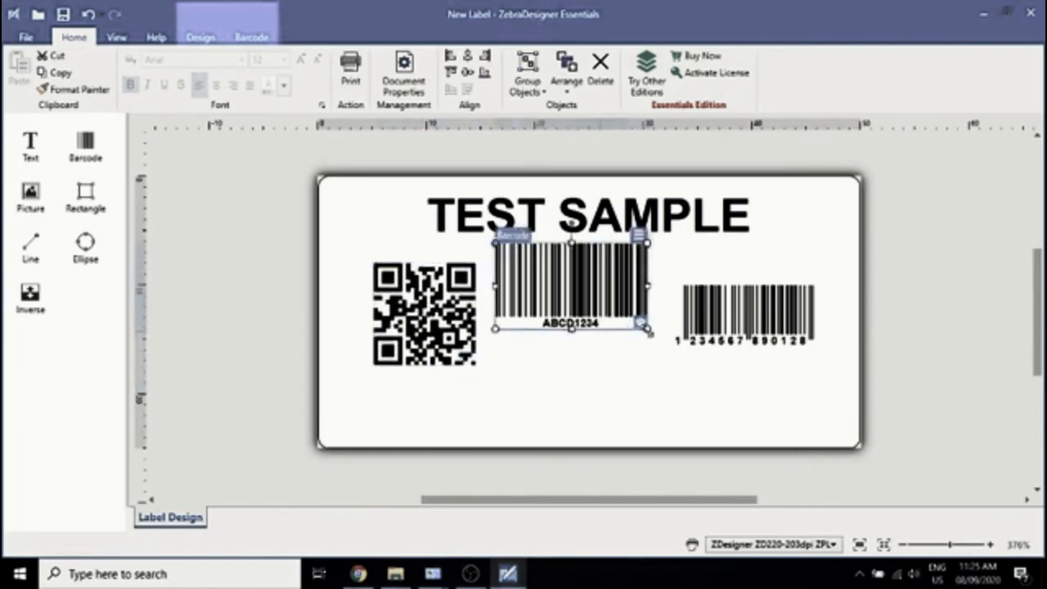
{"action": "left_click_drag", "start_coordinate": [647, 329], "coordinate": [647, 310]}
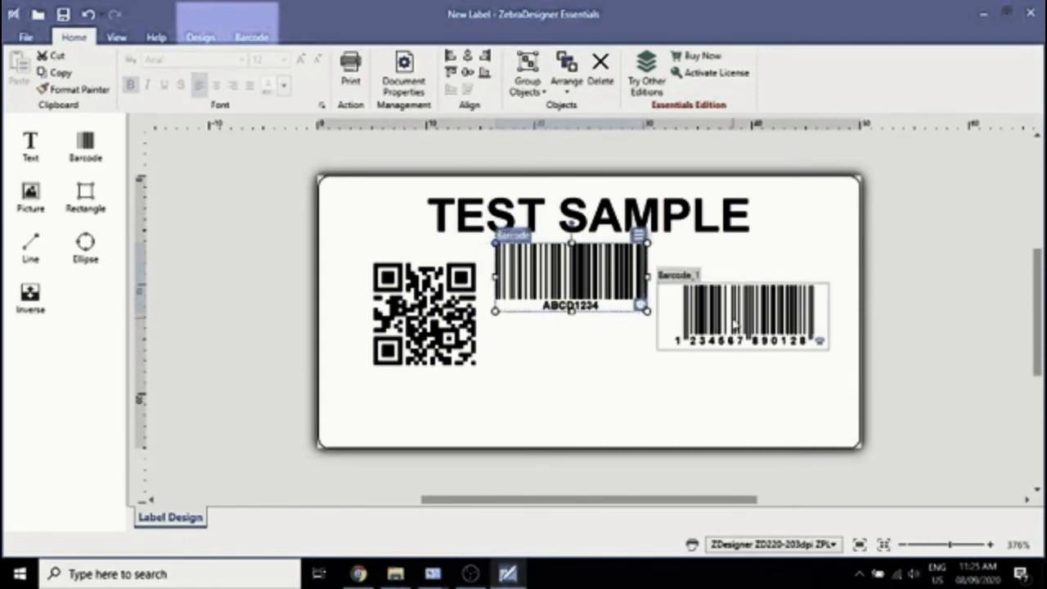
Move the Ean-13 barcode up and make it taller, and place the QR code beneath the ABCD1234 barcode
{"action": "left_click_drag", "start_coordinate": [733, 325], "coordinate": [750, 285]}
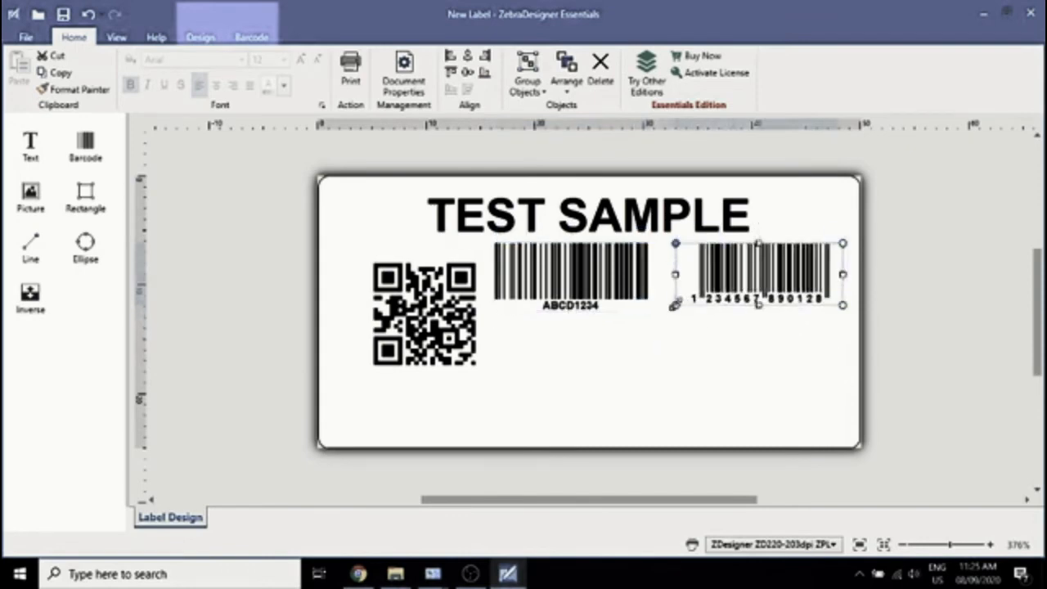
{"action": "left_click_drag", "start_coordinate": [675, 305], "coordinate": [617, 338]}
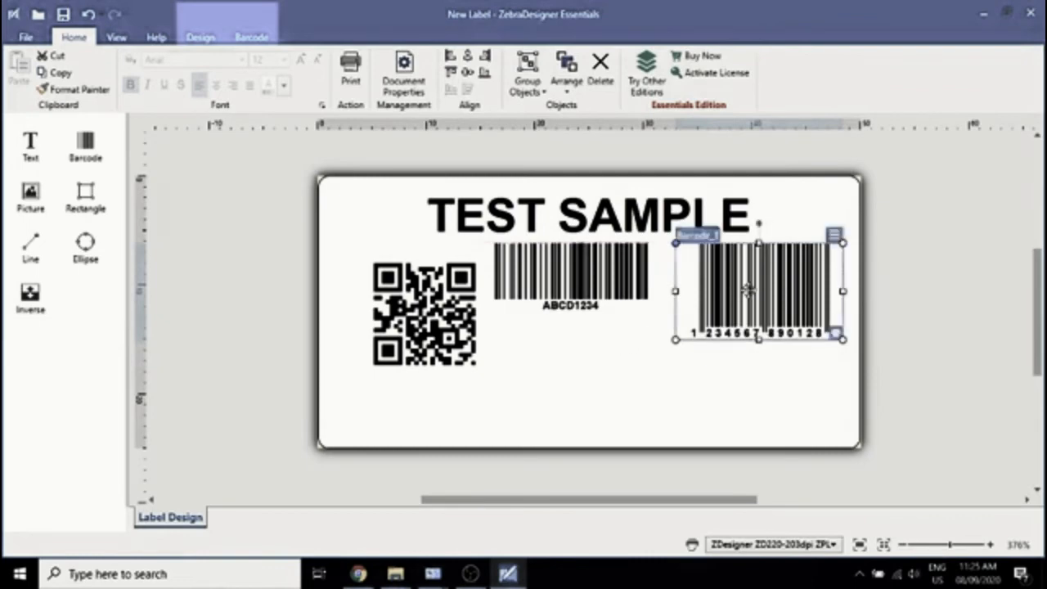
{"action": "left_click_drag", "start_coordinate": [748, 290], "coordinate": [746, 299]}
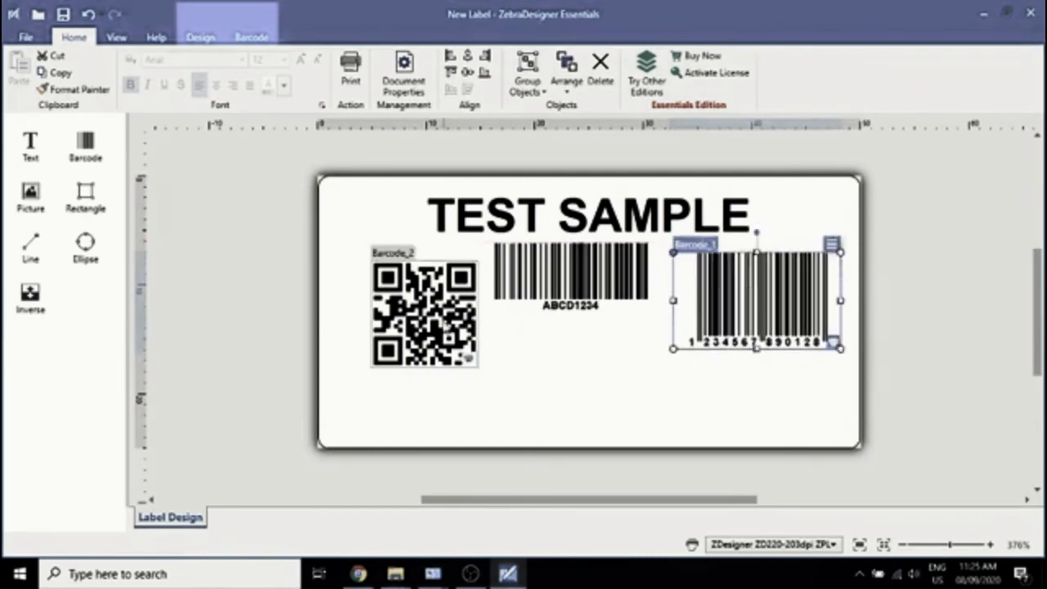
{"action": "left_click_drag", "start_coordinate": [468, 357], "coordinate": [614, 421]}
{"action": "left_click", "coordinate": [718, 398]}
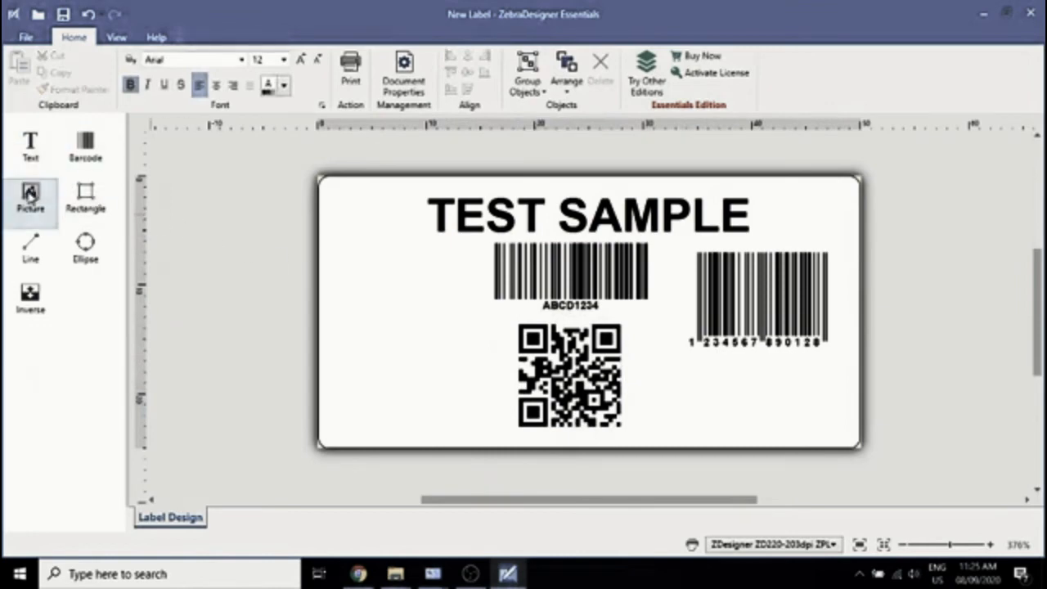
Draw a rectangle frame just inside the label's edges and set its outline thickness to 0.33 mm
{"action": "left_click", "coordinate": [89, 196]}
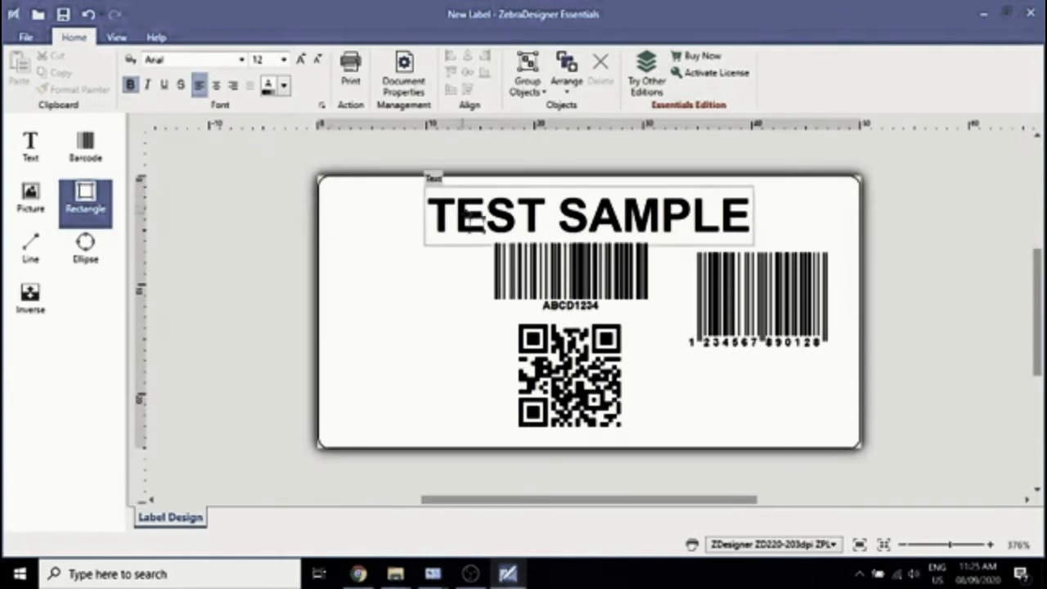
{"action": "mouse_move", "coordinate": [331, 191]}
{"action": "left_mouse_down"}
{"action": "mouse_move", "coordinate": [673, 242]}
{"action": "mouse_move", "coordinate": [794, 290]}
{"action": "mouse_move", "coordinate": [851, 442]}
{"action": "left_mouse_up"}
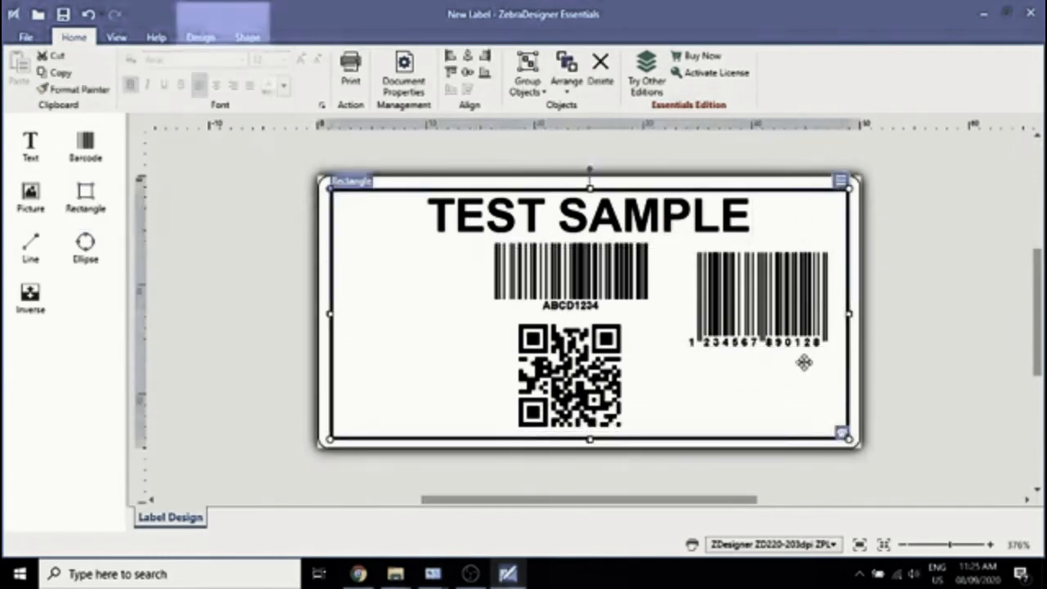
{"action": "left_click", "coordinate": [841, 181]}
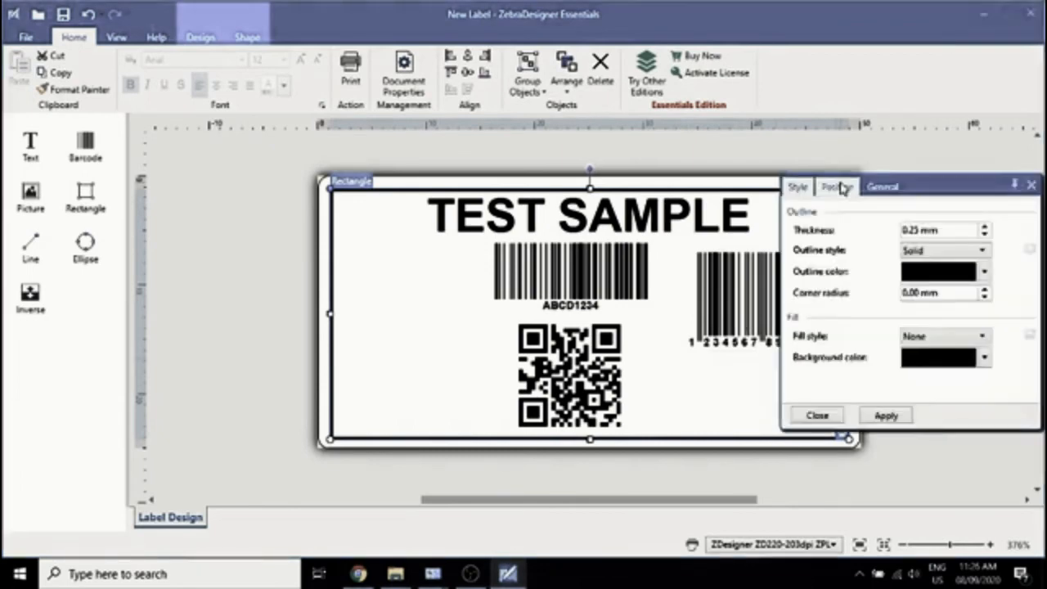
{"action": "left_click", "coordinate": [984, 228]}
{"action": "left_click", "coordinate": [983, 227]}
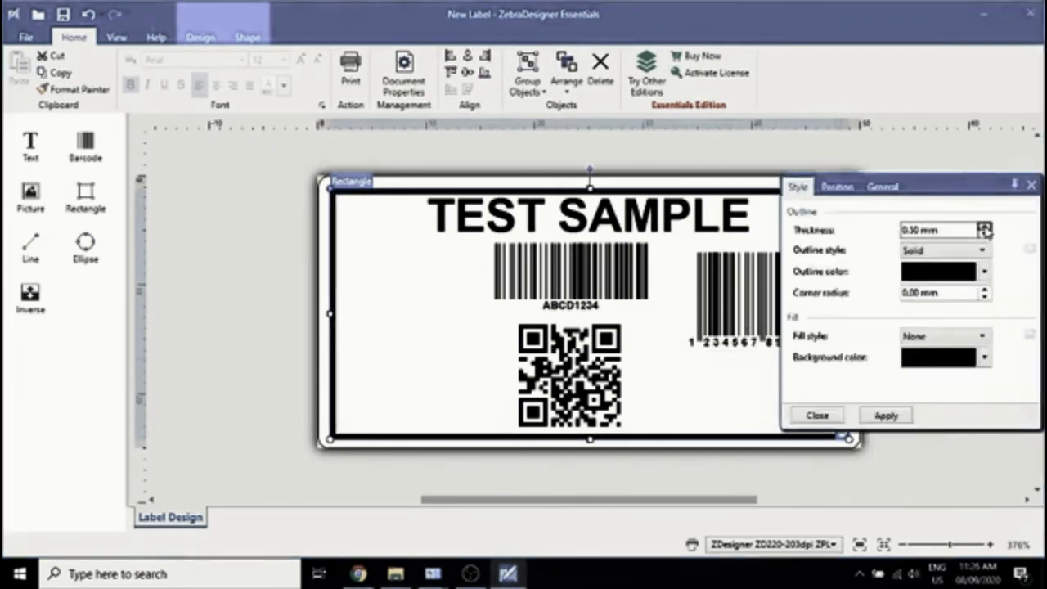
{"action": "left_click", "coordinate": [983, 227]}
{"action": "left_click", "coordinate": [984, 233]}
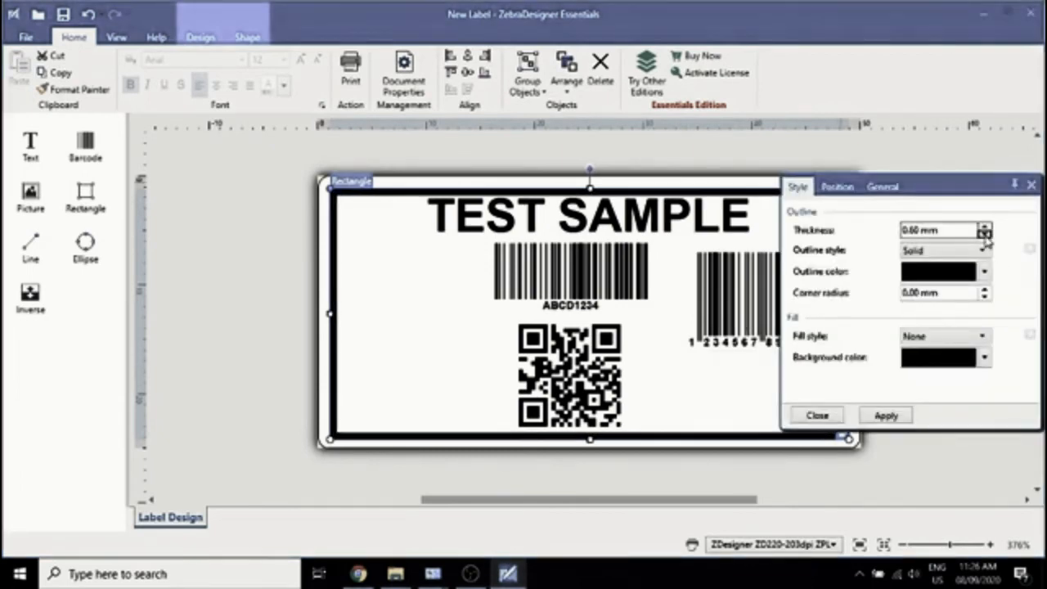
{"action": "left_click", "coordinate": [984, 234]}
{"action": "left_click", "coordinate": [984, 234]}
{"action": "left_click", "coordinate": [984, 227]}
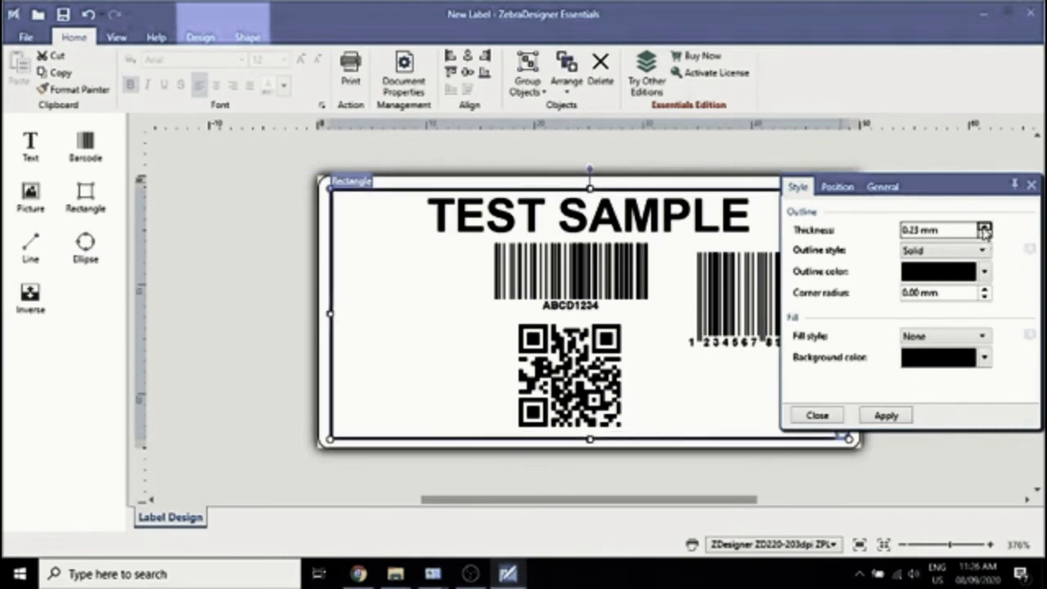
{"action": "left_click", "coordinate": [984, 227]}
{"action": "left_click", "coordinate": [883, 416]}
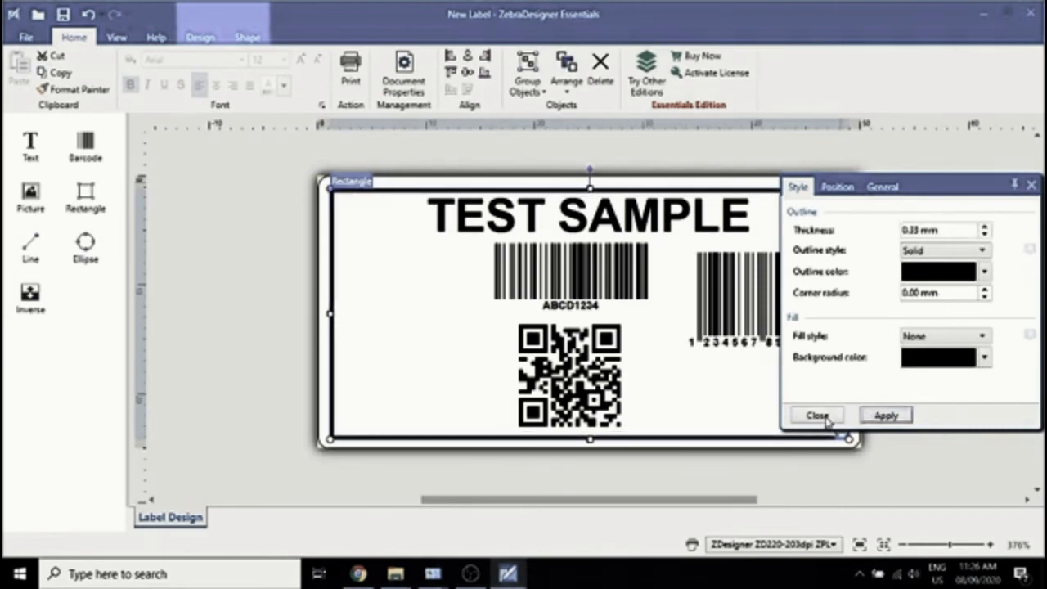
{"action": "left_click", "coordinate": [817, 415]}
Nudge the QR code slightly upward, closer to the ABCD1234 barcode
{"action": "left_click", "coordinate": [569, 370]}
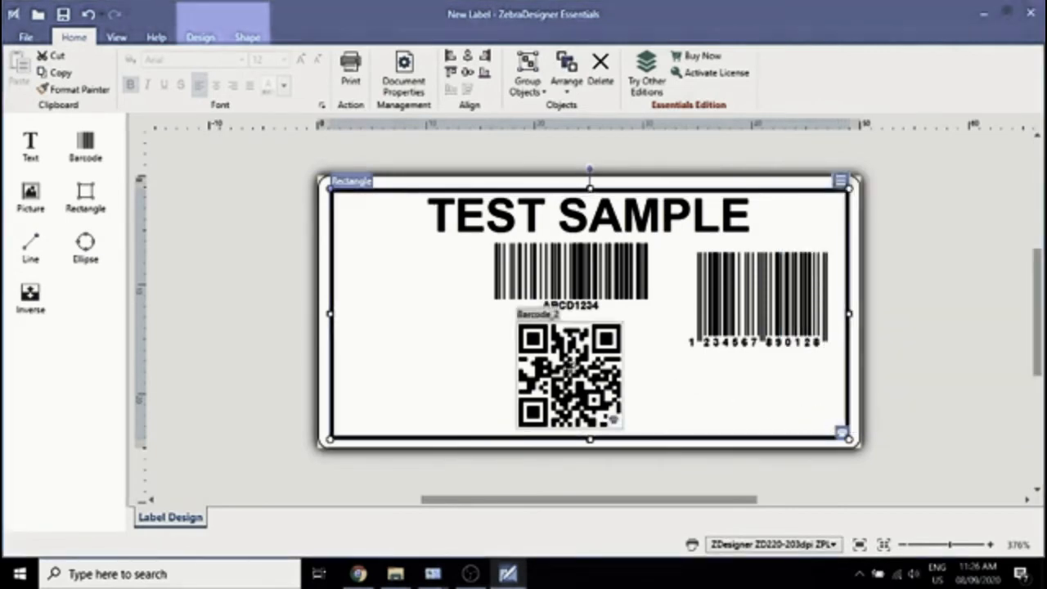
{"action": "left_click", "coordinate": [634, 383]}
Add a text object left of the ABCD1234 barcode with the fixed data "Text File"
{"action": "left_click", "coordinate": [31, 147]}
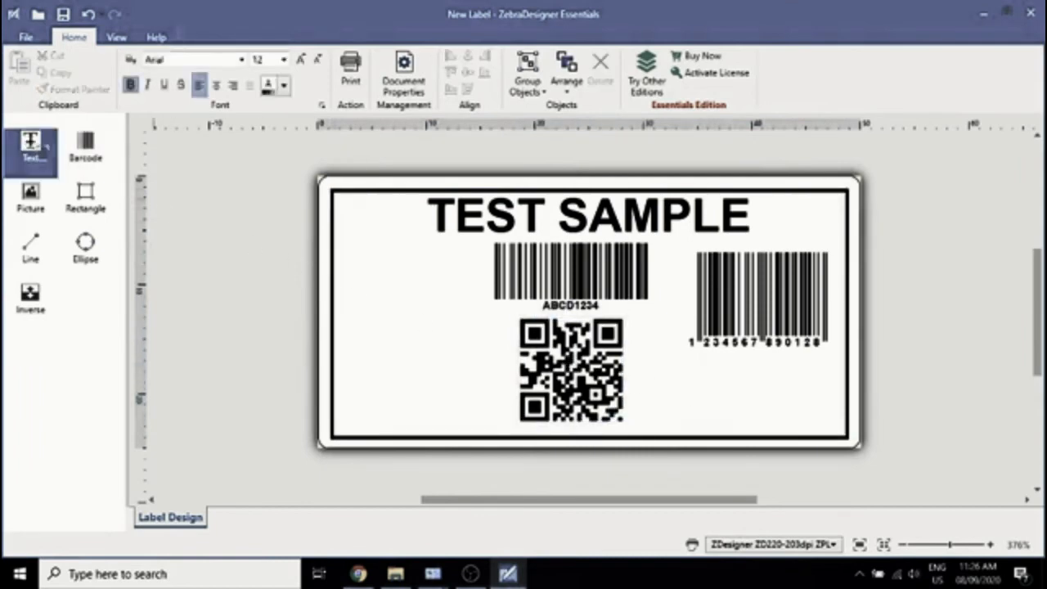
{"action": "left_click", "coordinate": [382, 288]}
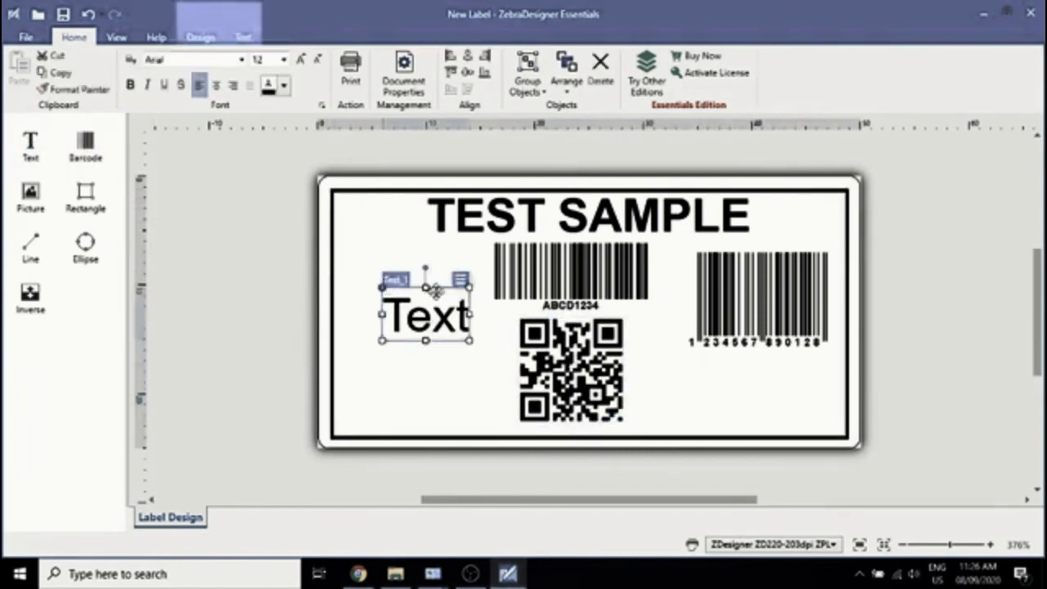
{"action": "left_click", "coordinate": [462, 282]}
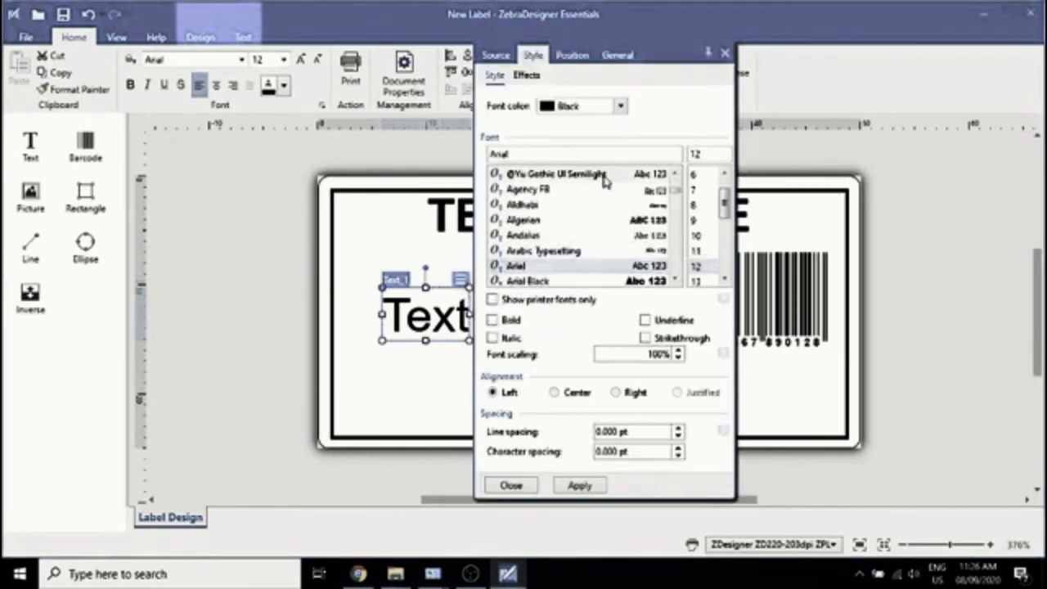
{"action": "left_click", "coordinate": [495, 55]}
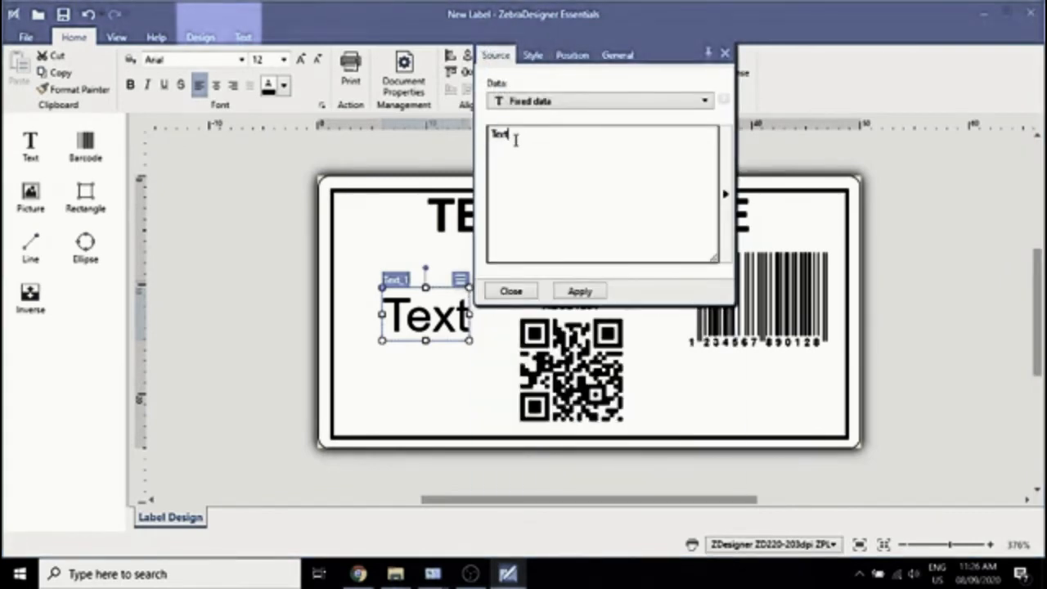
{"action": "type", "text": "File"}
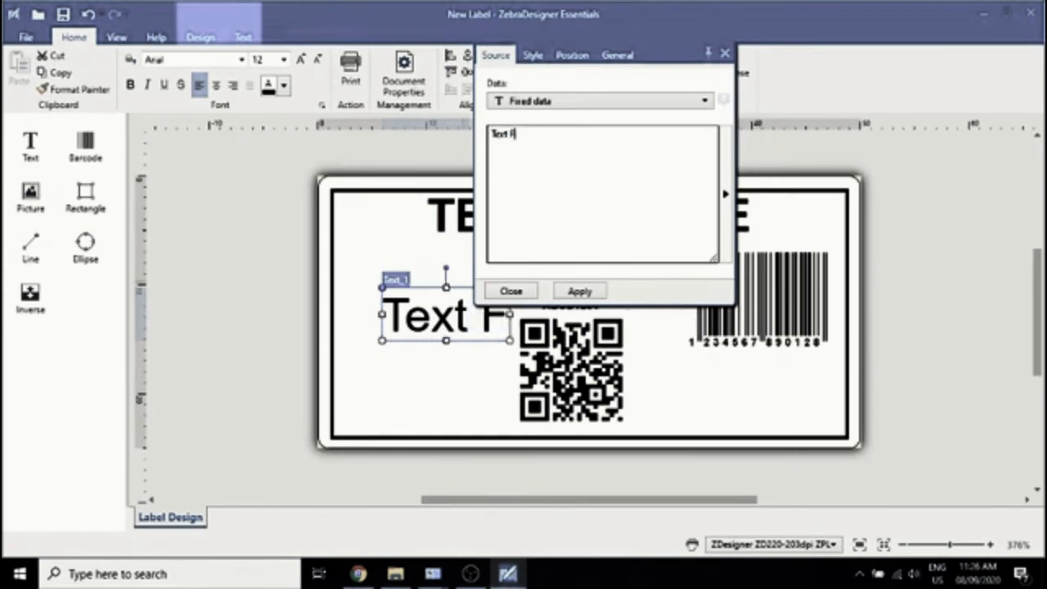
{"action": "left_click", "coordinate": [576, 292]}
{"action": "left_click", "coordinate": [510, 290]}
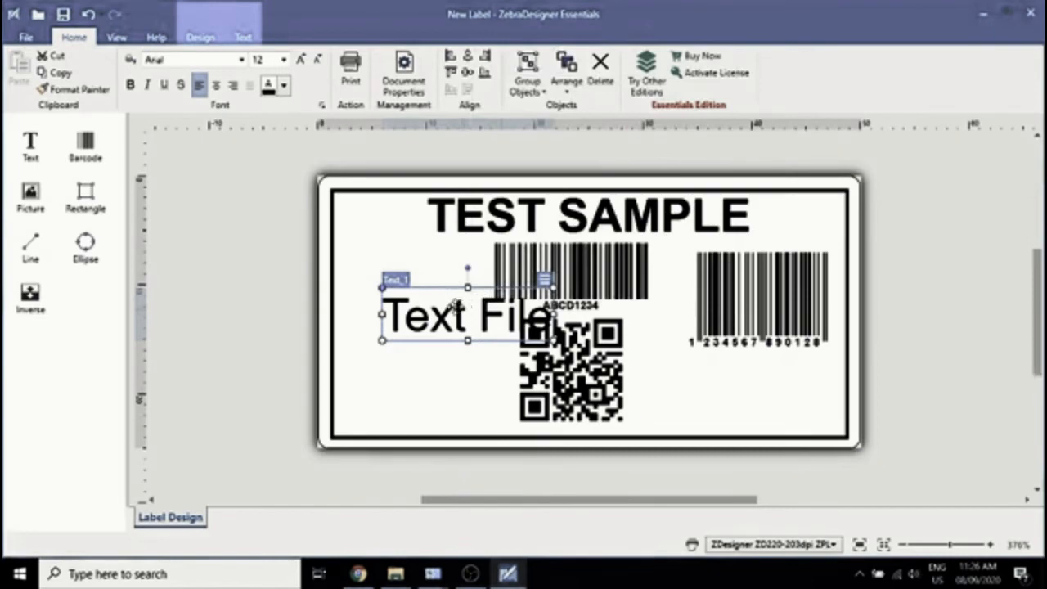
Rotate the "Text File" text so it reads vertically upward, and place it near the label's left edge
{"action": "left_click_drag", "start_coordinate": [455, 308], "coordinate": [415, 307]}
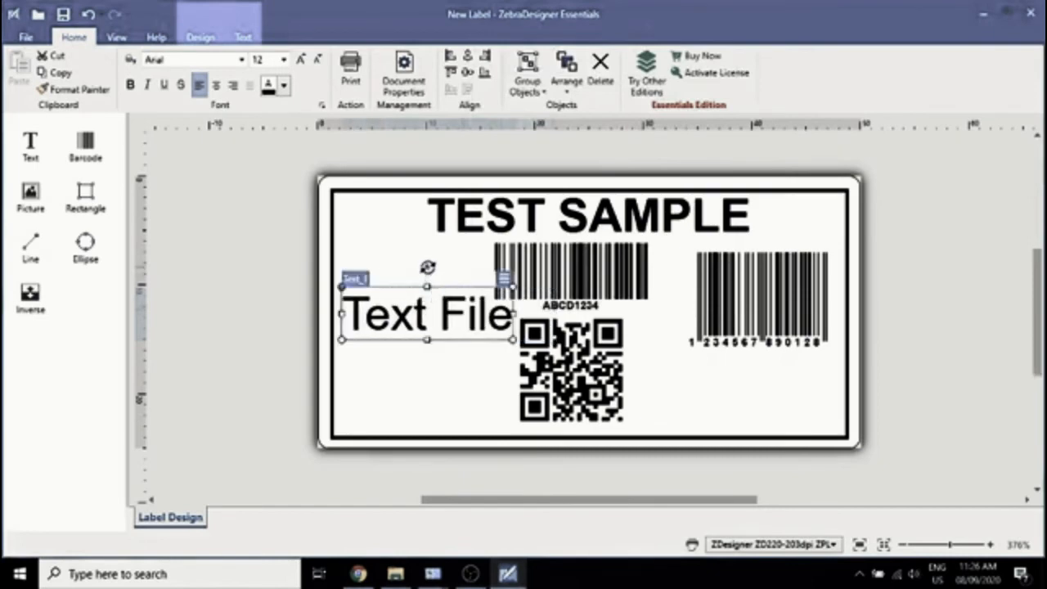
{"action": "left_click_drag", "start_coordinate": [427, 267], "coordinate": [351, 304]}
{"action": "left_click_drag", "start_coordinate": [431, 286], "coordinate": [385, 290]}
{"action": "left_click", "coordinate": [449, 304]}
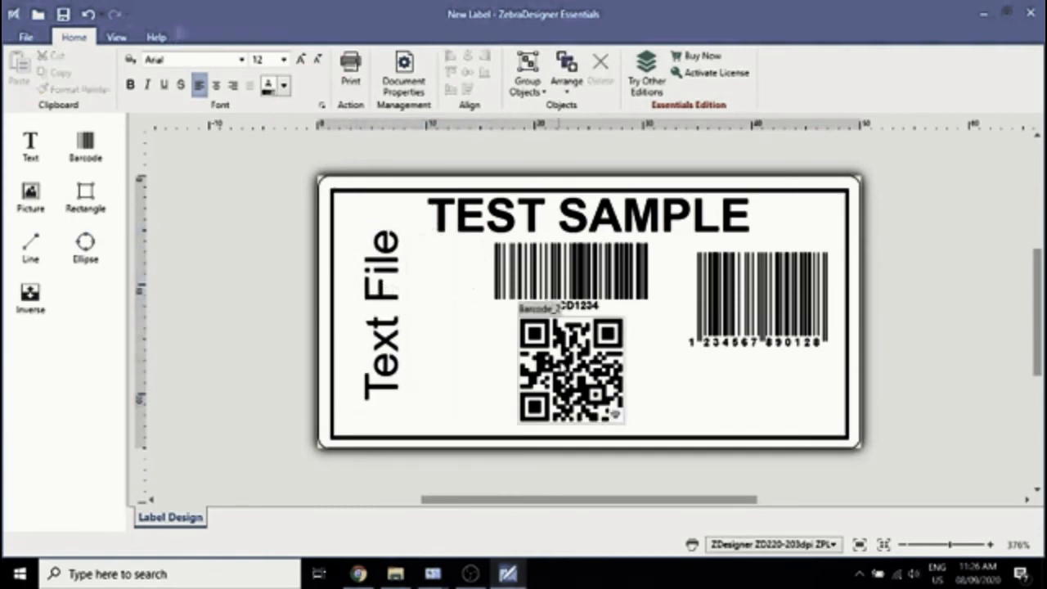
Move the QR code left, between the vertical "Text File" text and the middle of the label
{"action": "left_click_drag", "start_coordinate": [561, 365], "coordinate": [481, 362]}
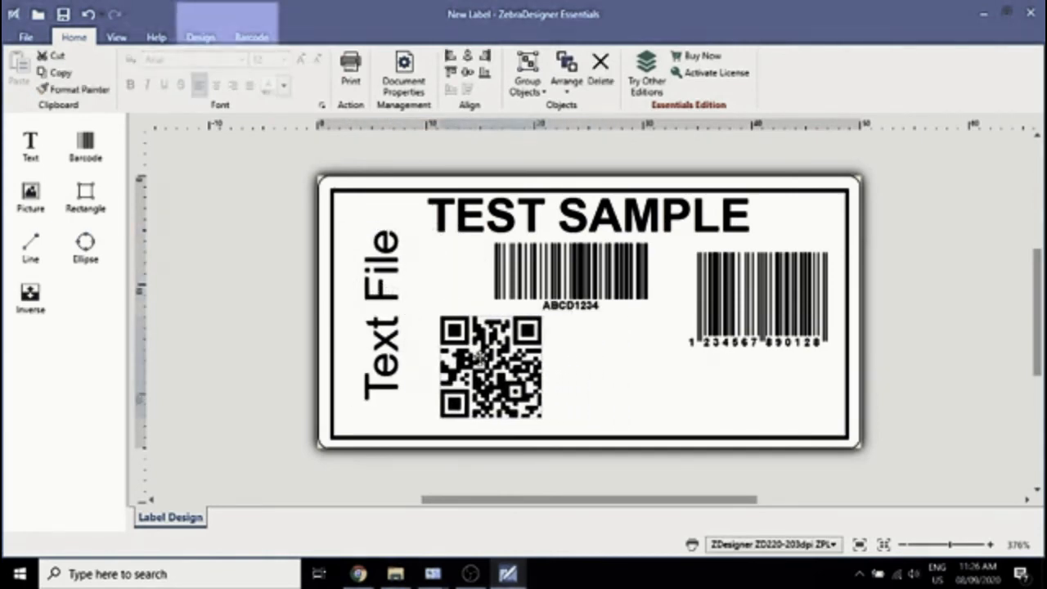
{"action": "left_click", "coordinate": [603, 369]}
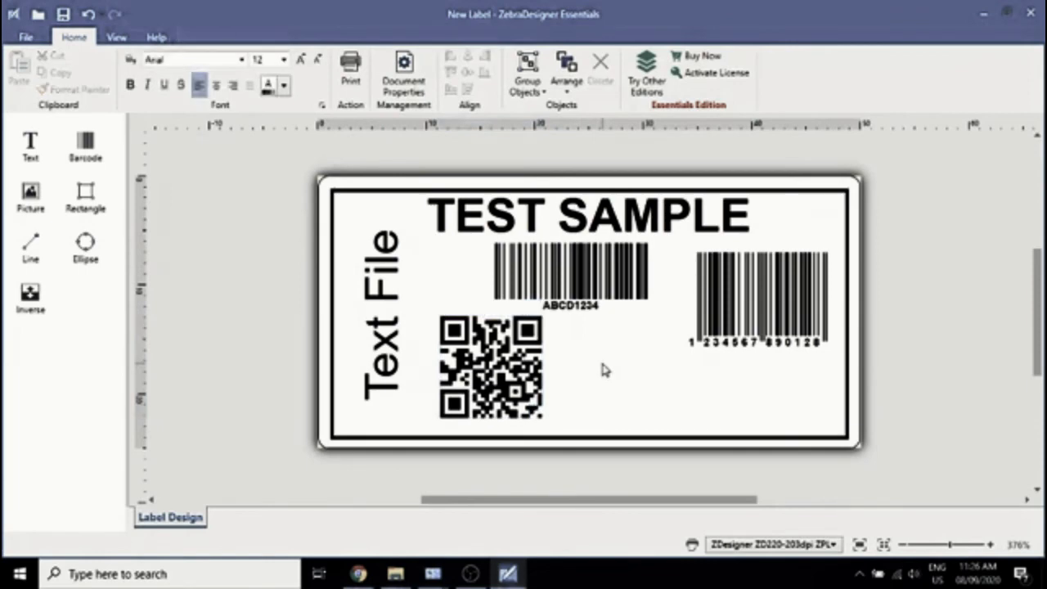
Center the ABCD1234 barcode horizontally on the label, under the TEST SAMPLE heading
{"action": "left_click", "coordinate": [598, 219]}
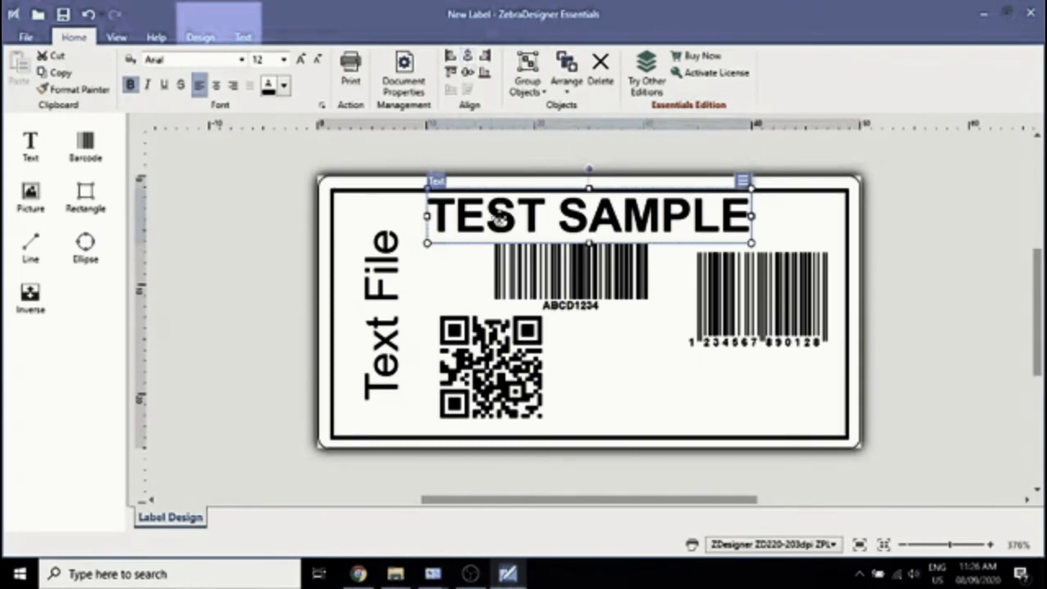
{"action": "left_click", "coordinate": [574, 284]}
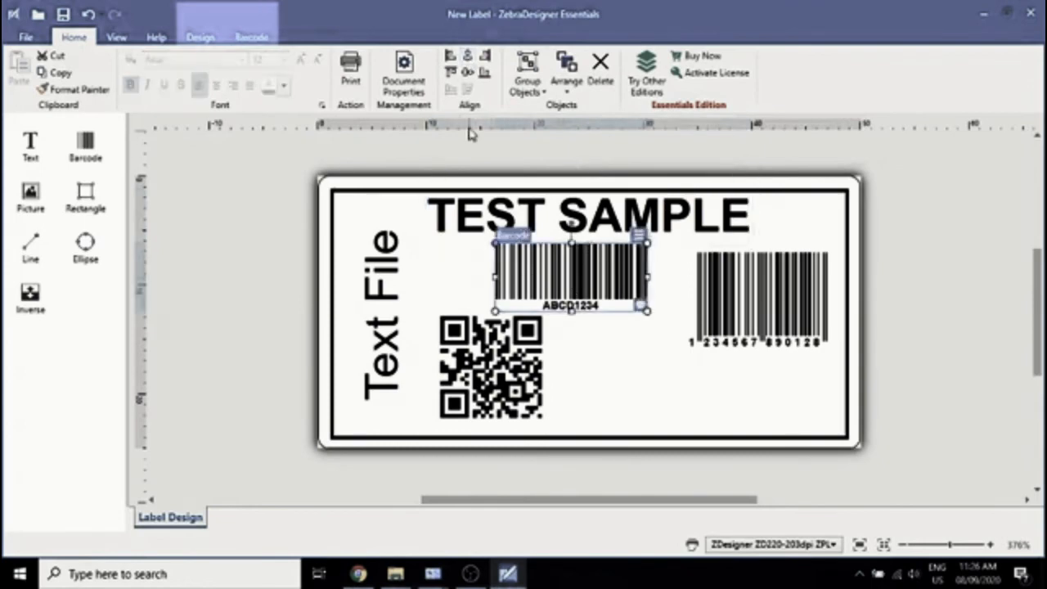
{"action": "left_click", "coordinate": [467, 56]}
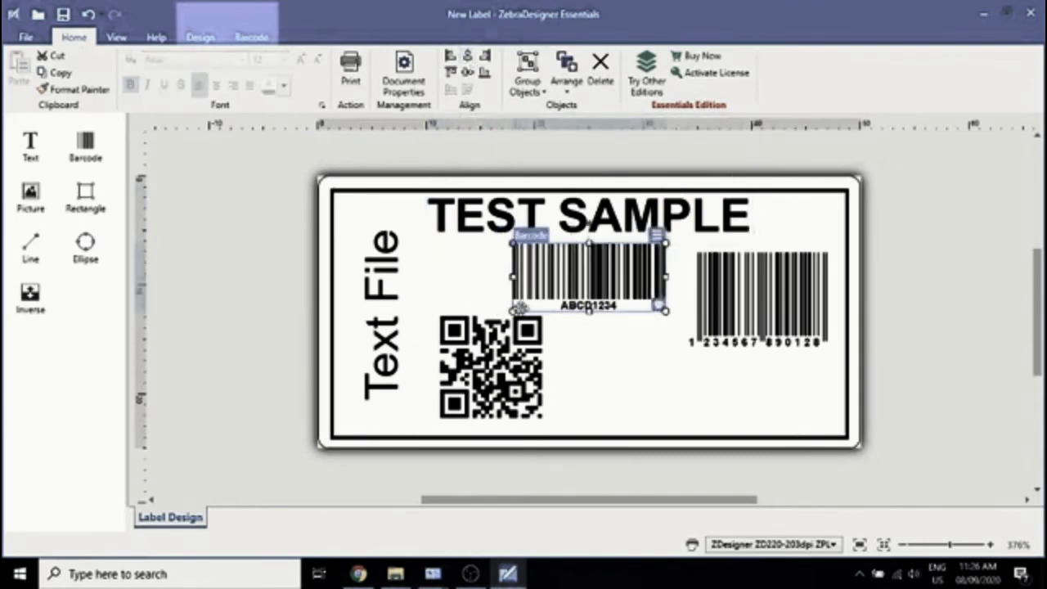
Move the QR code slightly down and center it horizontally on the label, below the ABCD1234 barcode
{"action": "left_click_drag", "start_coordinate": [503, 349], "coordinate": [503, 360]}
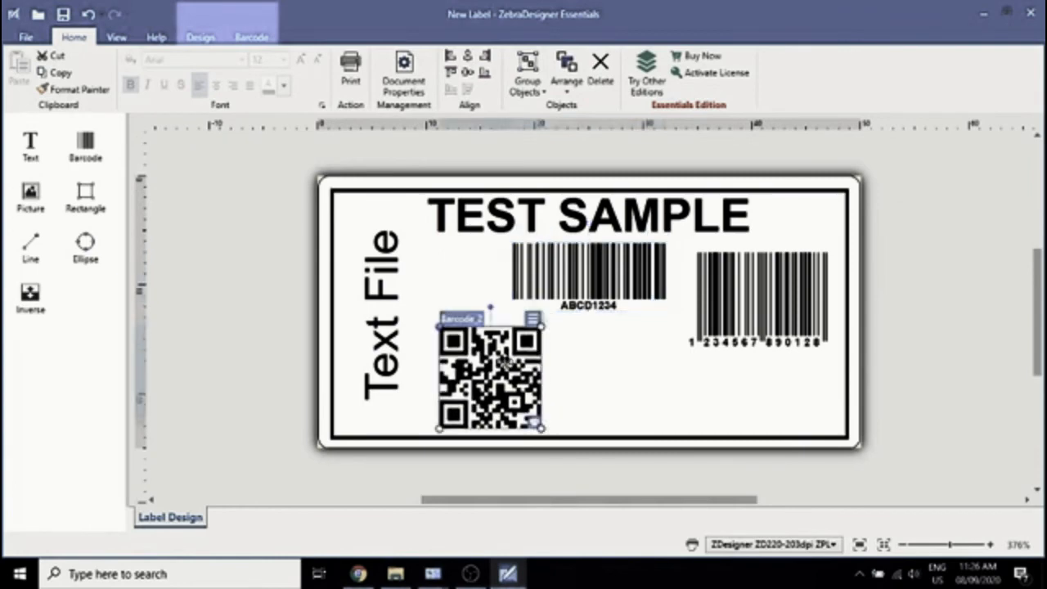
{"action": "left_click", "coordinate": [574, 370]}
{"action": "left_click", "coordinate": [517, 369]}
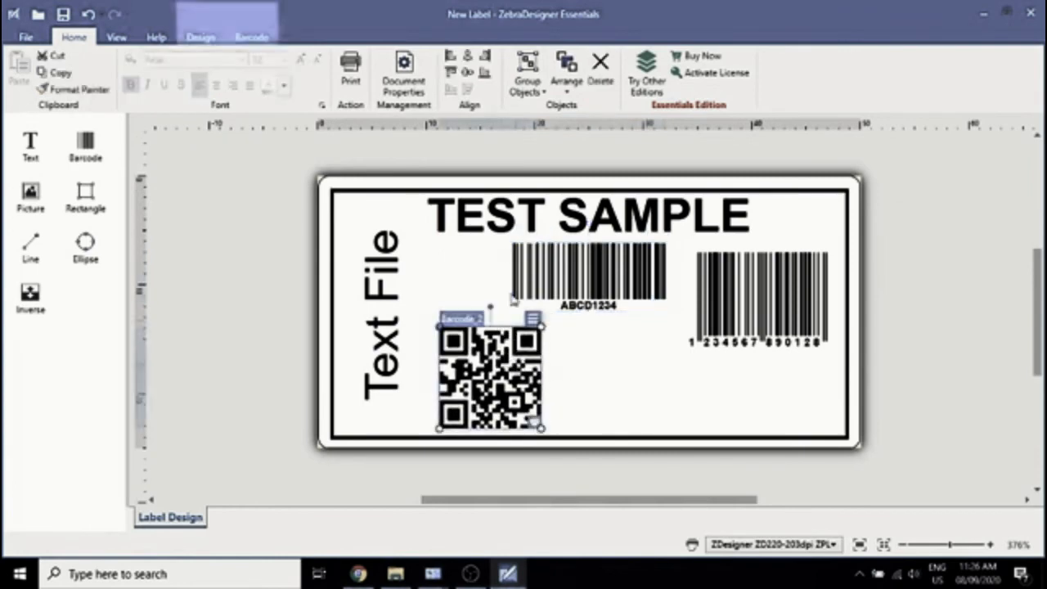
{"action": "left_click", "coordinate": [468, 58]}
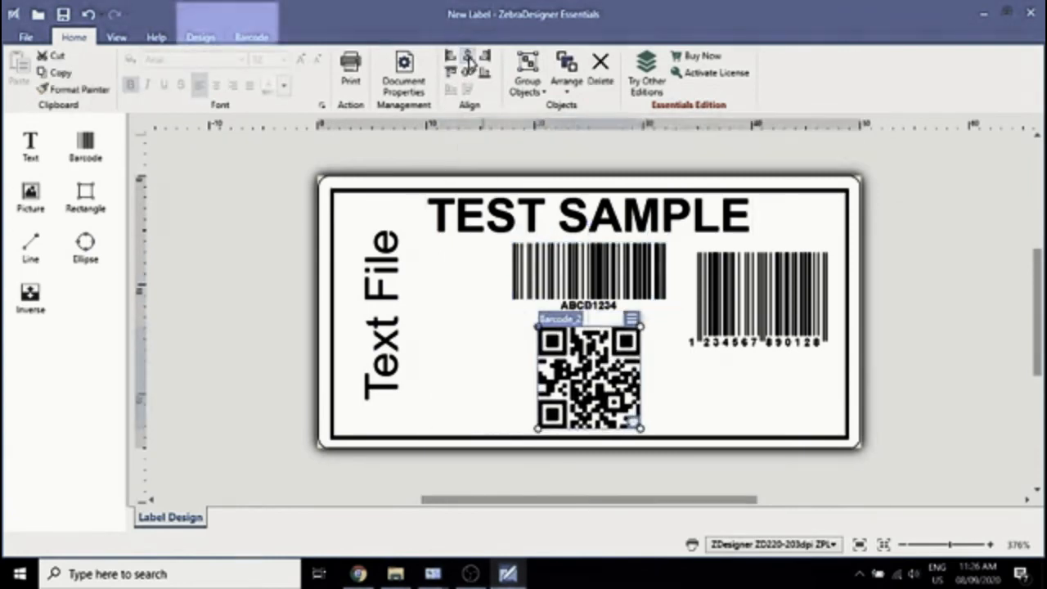
Align the Ean-13 barcode to the label's right edge, and move it back left so it sits inside the frame
{"action": "left_click", "coordinate": [758, 279]}
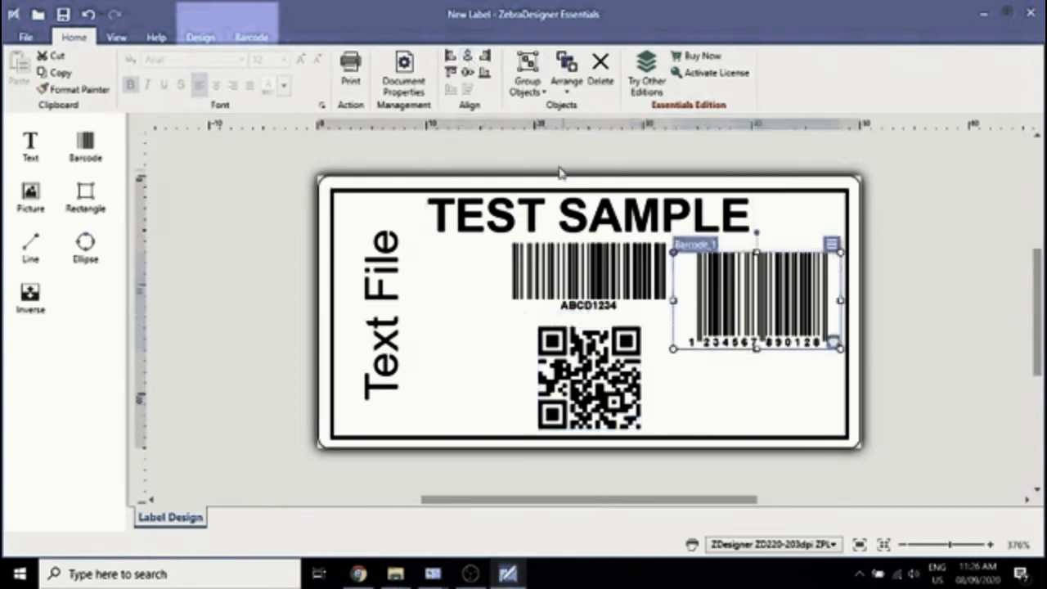
{"action": "left_click", "coordinate": [485, 56]}
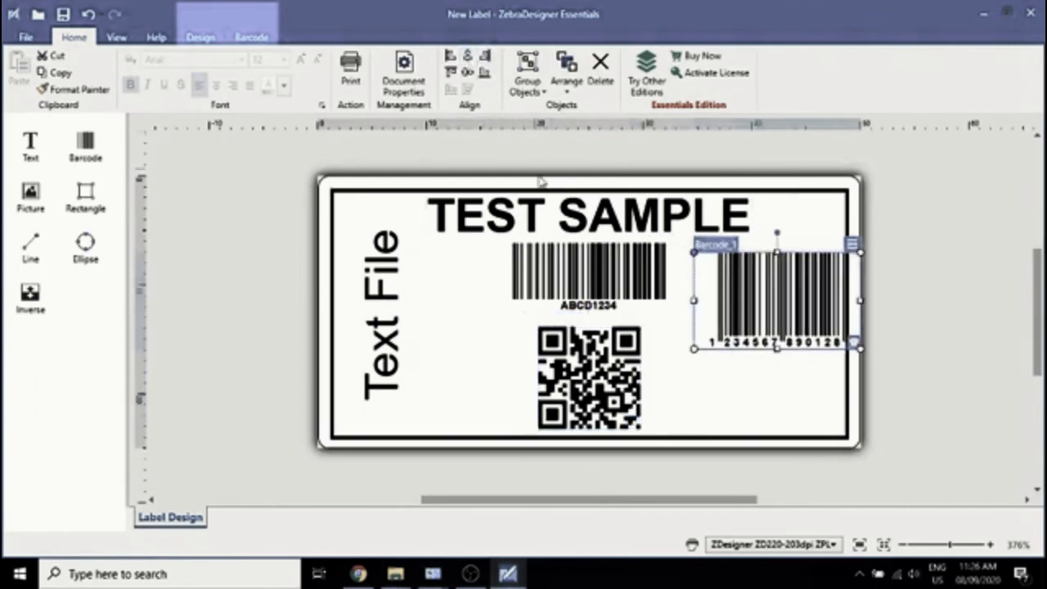
{"action": "left_click_drag", "start_coordinate": [800, 317], "coordinate": [780, 317]}
{"action": "left_click", "coordinate": [766, 403]}
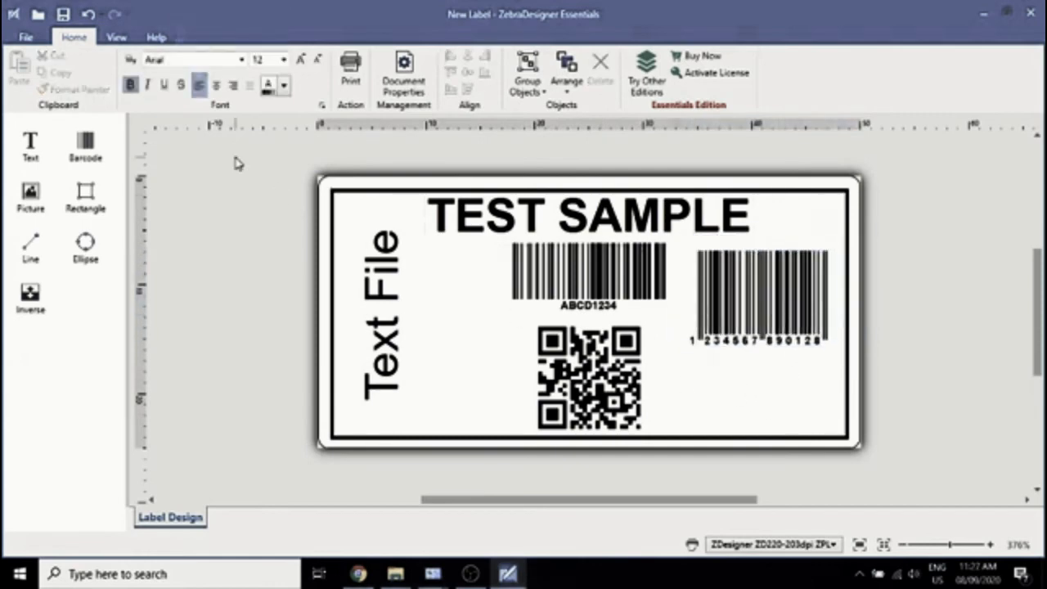
Draw a horizontal line under the full width of the TEST SAMPLE heading and set its thickness to 0.20 mm
{"action": "left_click", "coordinate": [30, 244]}
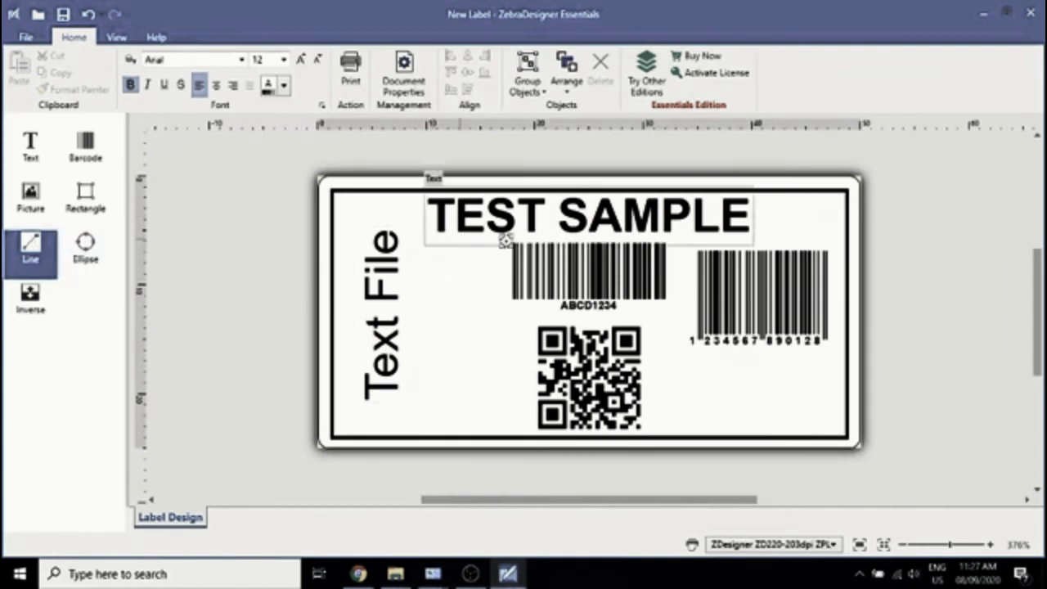
{"action": "left_click_drag", "start_coordinate": [432, 239], "coordinate": [753, 239]}
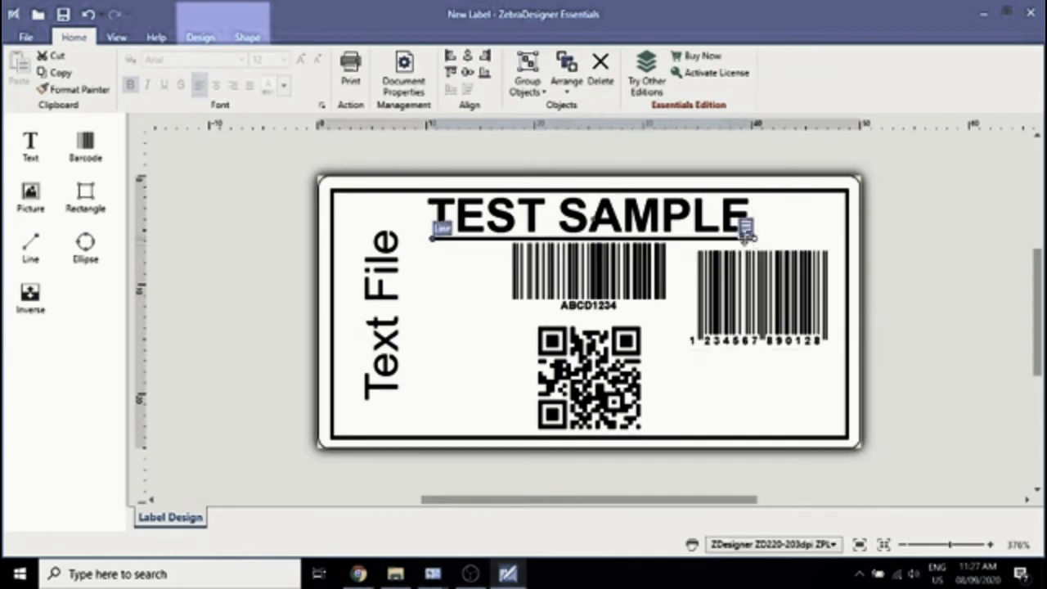
{"action": "left_click", "coordinate": [747, 233]}
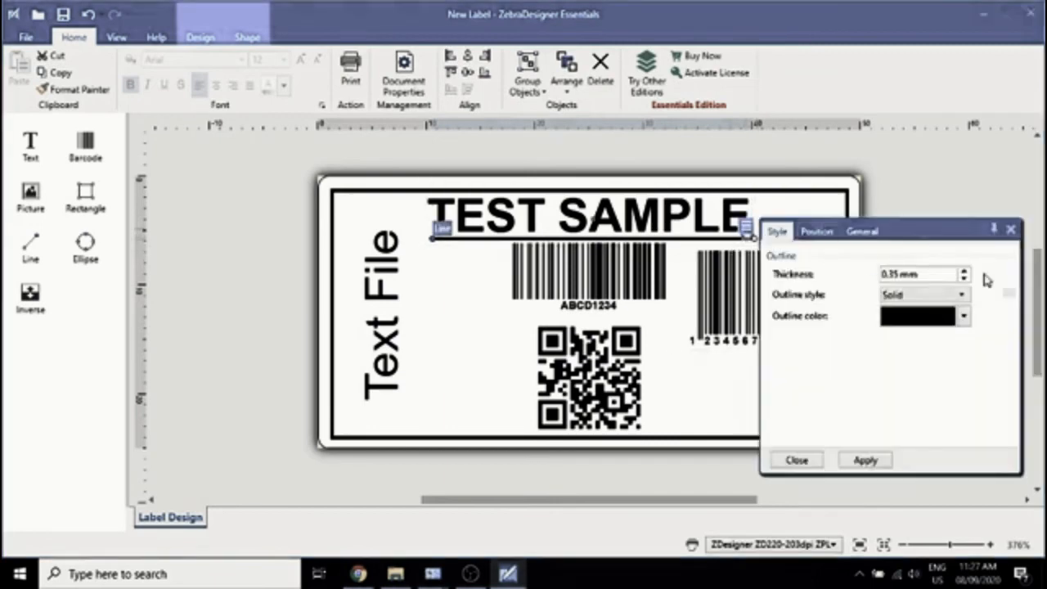
{"action": "left_click", "coordinate": [965, 279]}
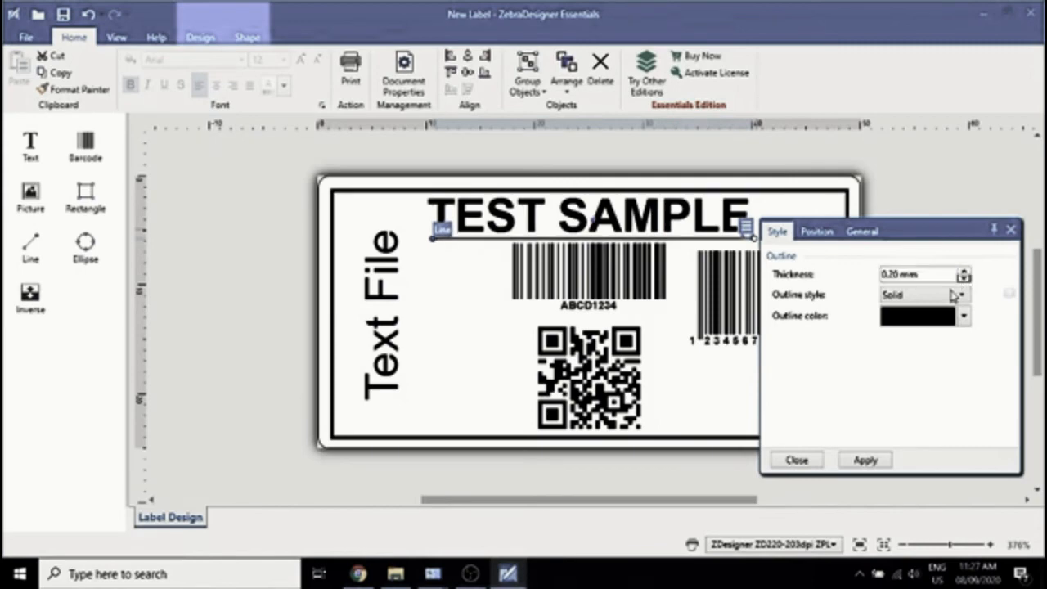
{"action": "left_click", "coordinate": [852, 462]}
{"action": "left_click", "coordinate": [797, 461]}
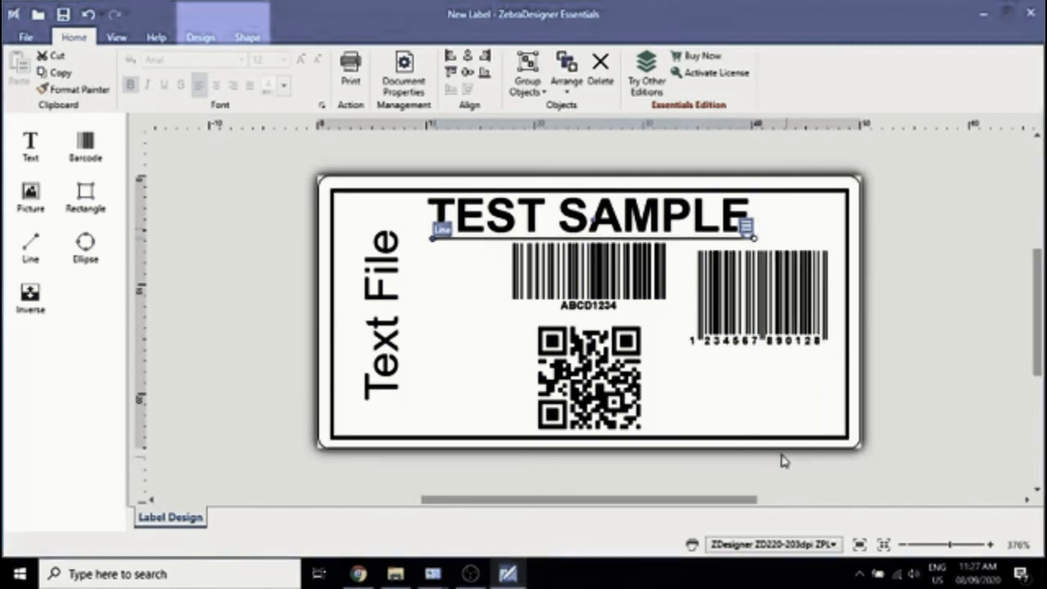
{"action": "left_click", "coordinate": [720, 407]}
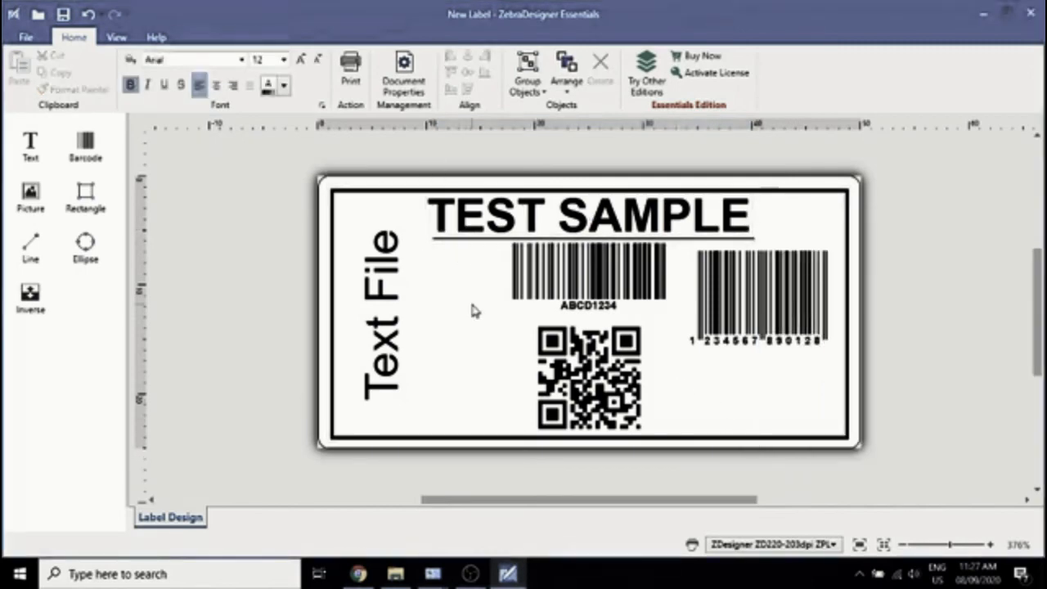
Move the ABCD1234 barcode left beside the vertical "Text File" text, and delete the Ean-13 barcode
{"action": "left_click_drag", "start_coordinate": [553, 276], "coordinate": [474, 285]}
{"action": "left_click_drag", "start_coordinate": [749, 321], "coordinate": [731, 335]}
{"action": "left_click", "coordinate": [769, 406]}
{"action": "left_click", "coordinate": [740, 315]}
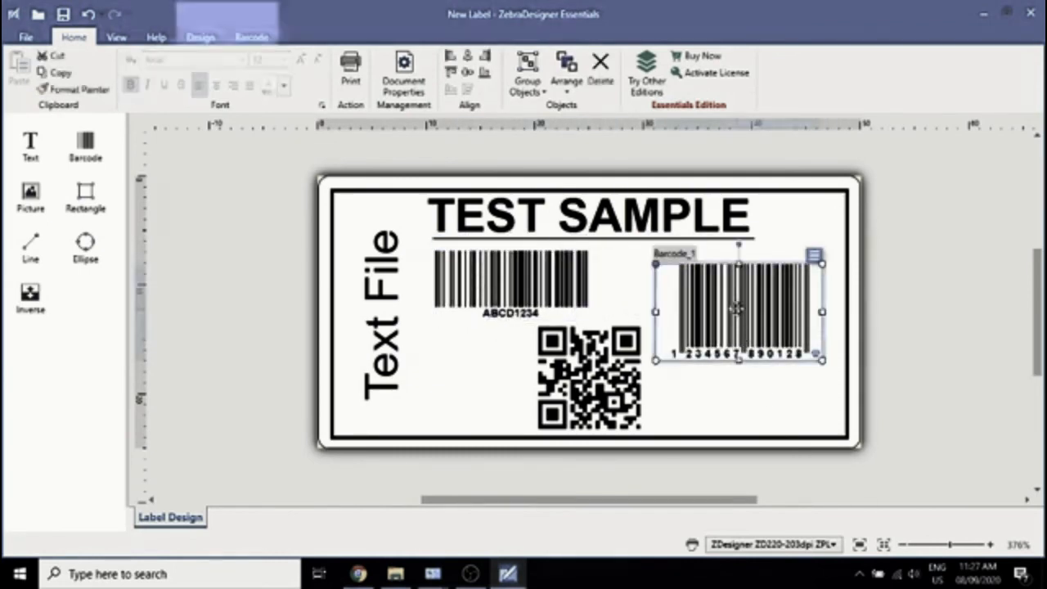
{"action": "right_click", "coordinate": [739, 311]}
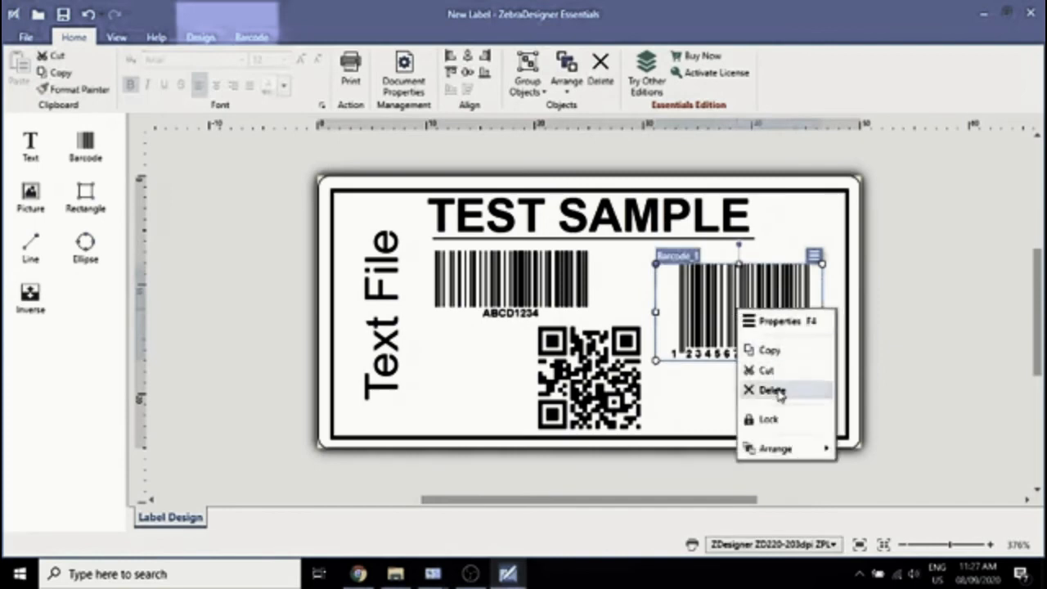
{"action": "left_click", "coordinate": [773, 390]}
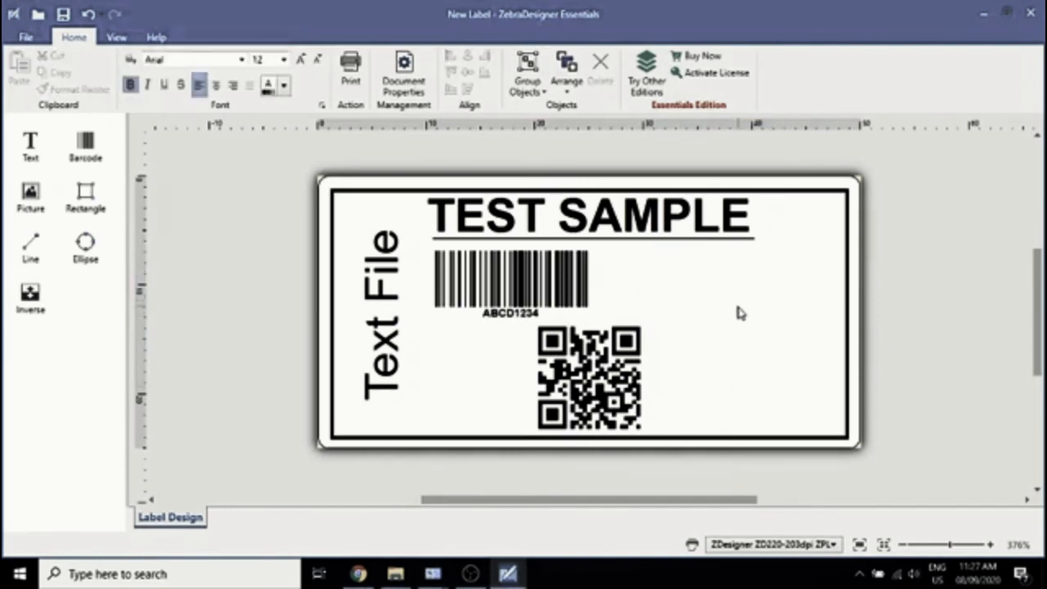
Move the QR code to the label's lower-right corner, and enlarge the ABCD1234 barcode to fill the space between it and the vertical text
{"action": "left_click_drag", "start_coordinate": [572, 351], "coordinate": [766, 342]}
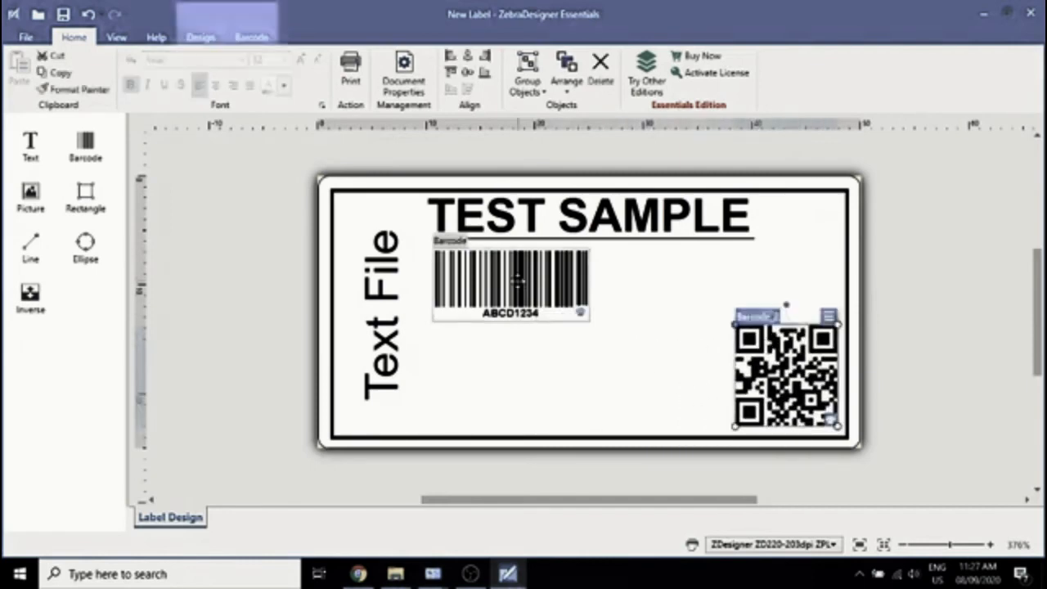
{"action": "left_click", "coordinate": [573, 312]}
{"action": "left_click_drag", "start_coordinate": [586, 318], "coordinate": [740, 389]}
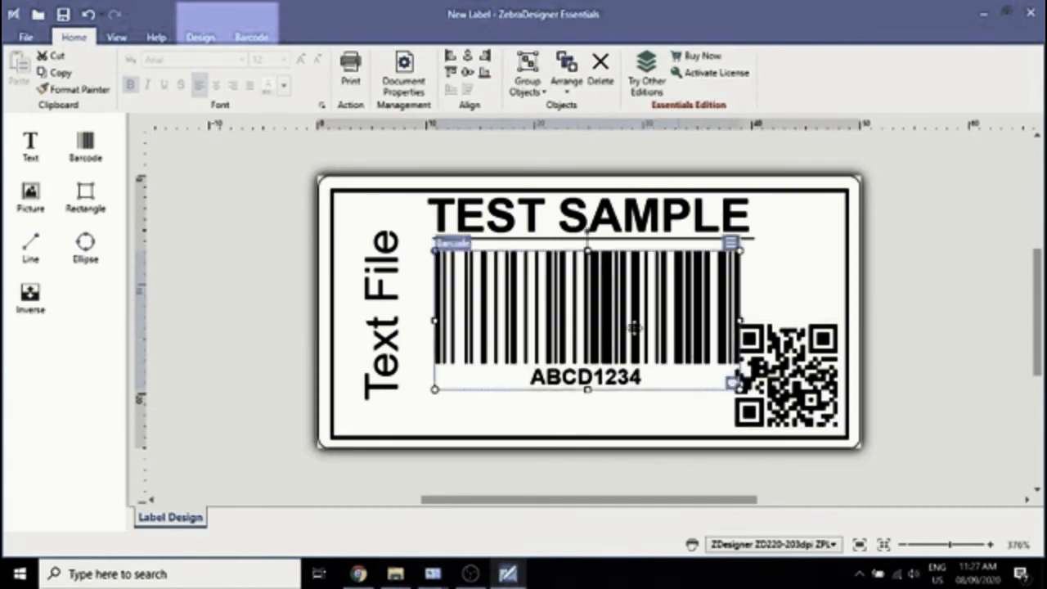
{"action": "left_click", "coordinate": [781, 285]}
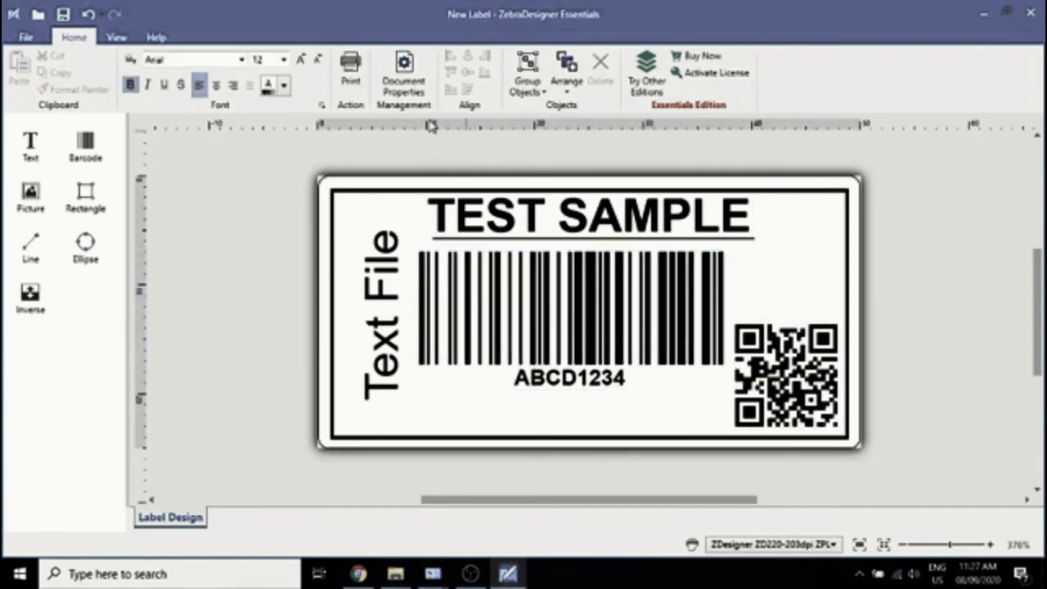
Open the print settings for the label and set the darkness to 22
{"action": "left_click", "coordinate": [351, 66]}
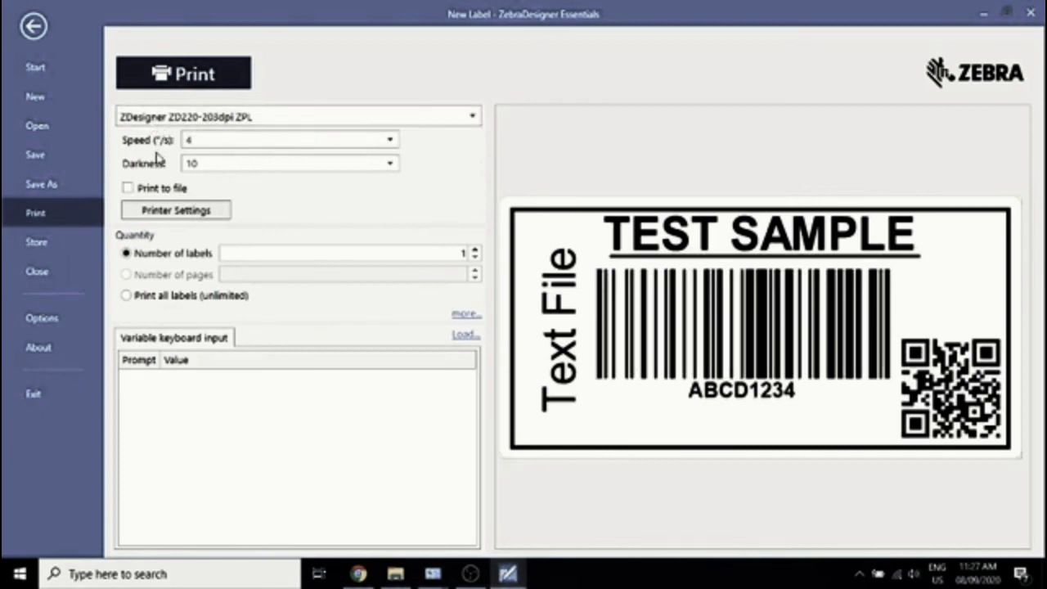
{"action": "left_click", "coordinate": [248, 174]}
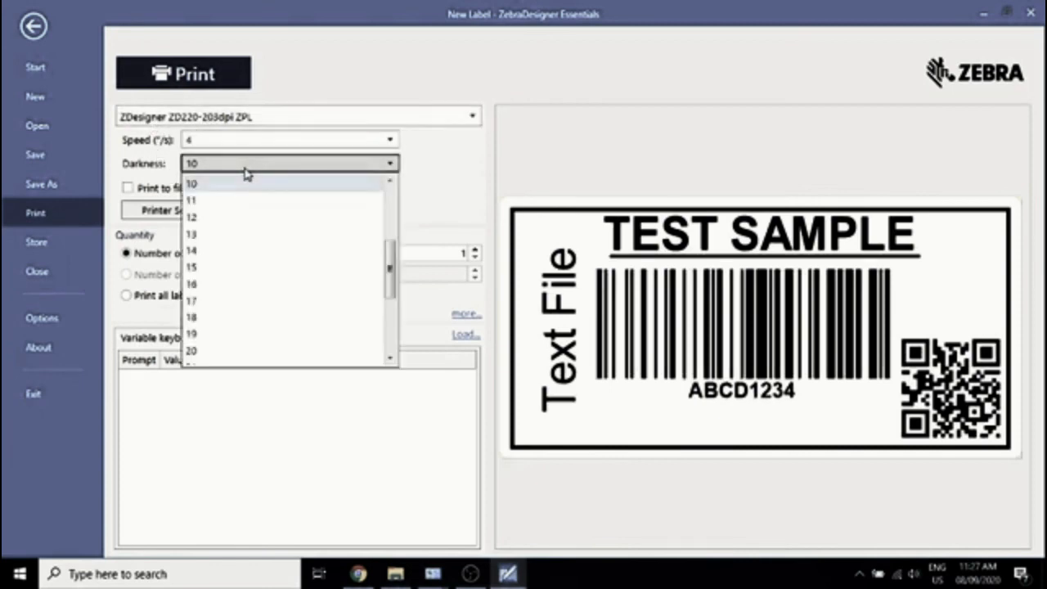
{"action": "left_click_drag", "start_coordinate": [390, 256], "coordinate": [390, 294]}
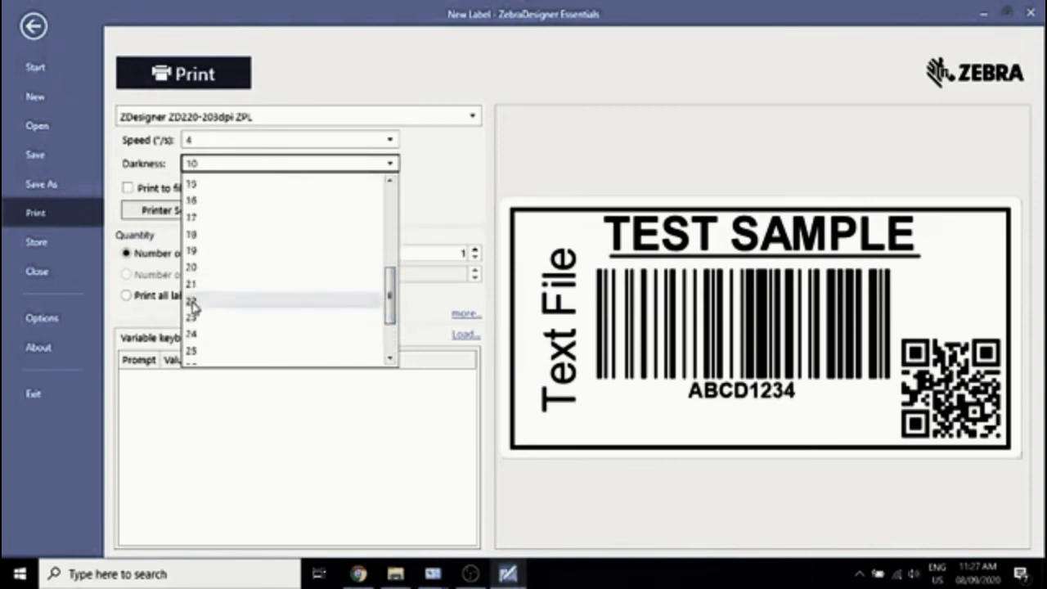
{"action": "left_click", "coordinate": [194, 302]}
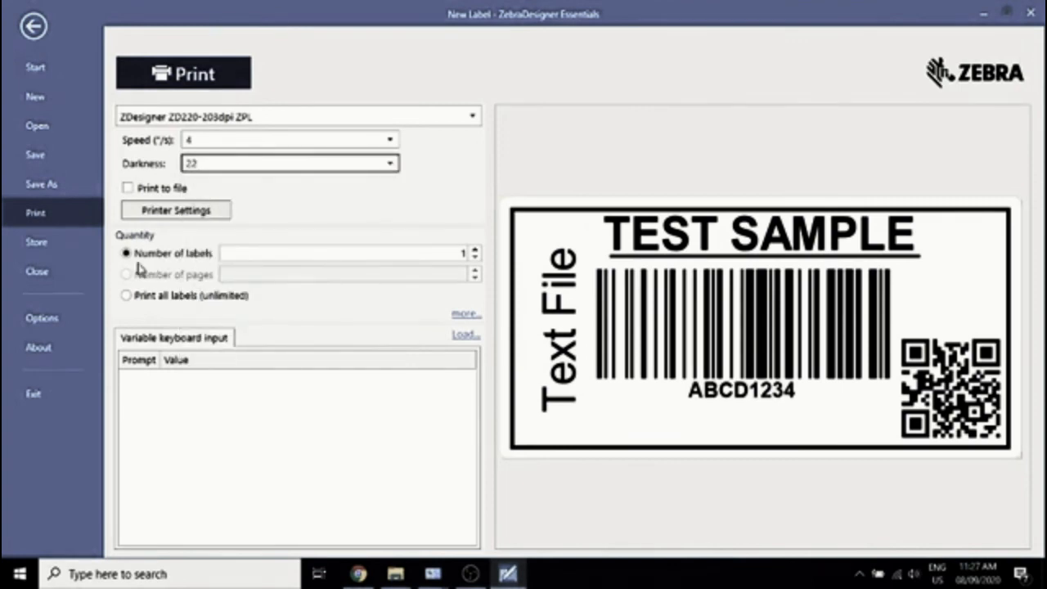
Set the number of labels to 2 and print them on the ZDesigner ZD220-203dpi ZPL printer
{"action": "left_click", "coordinate": [475, 249]}
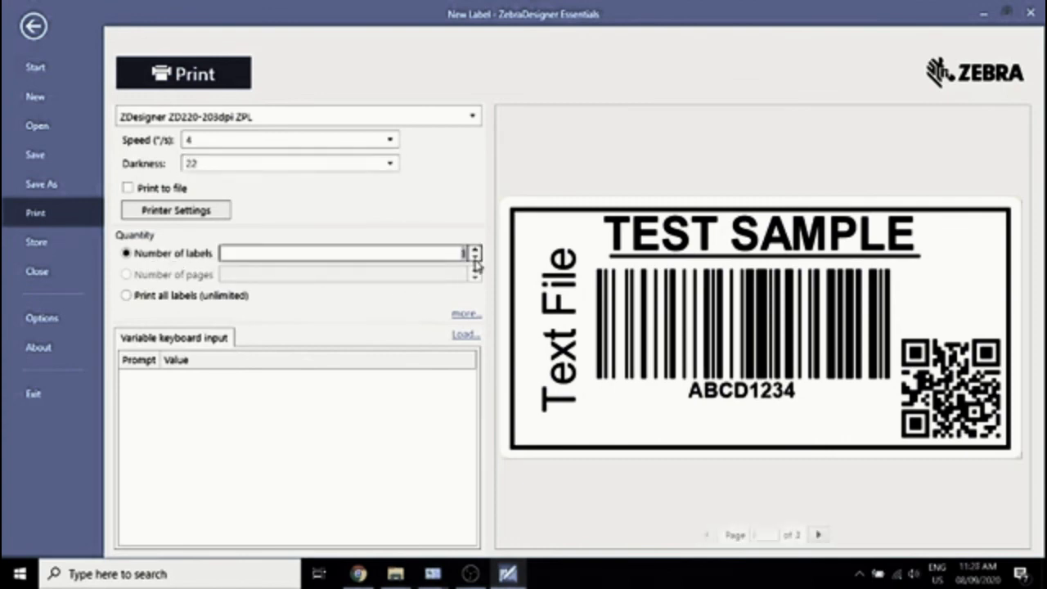
{"action": "left_click", "coordinate": [476, 260]}
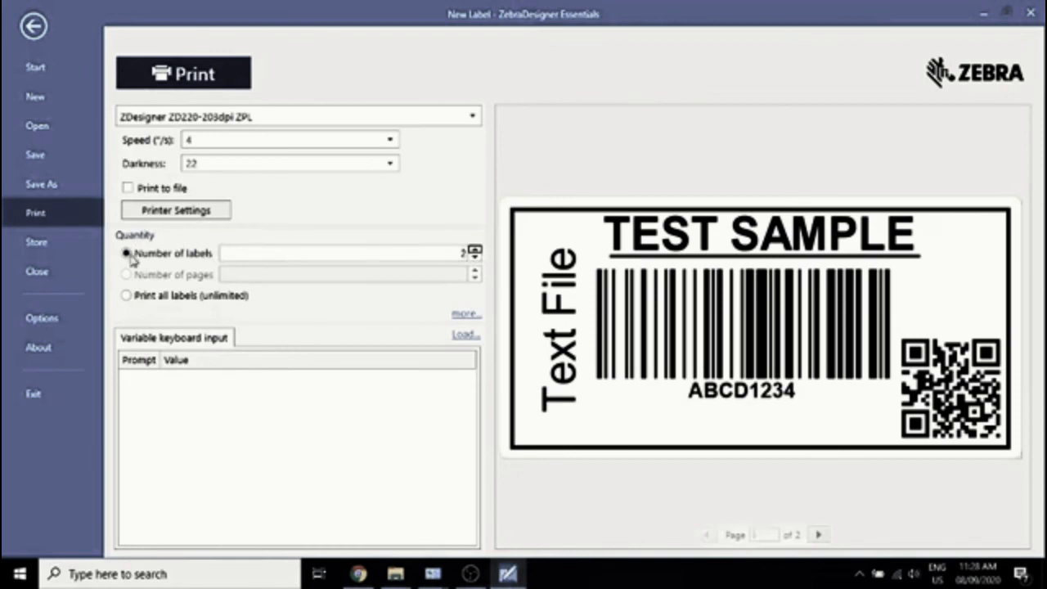
{"action": "left_click", "coordinate": [188, 75]}
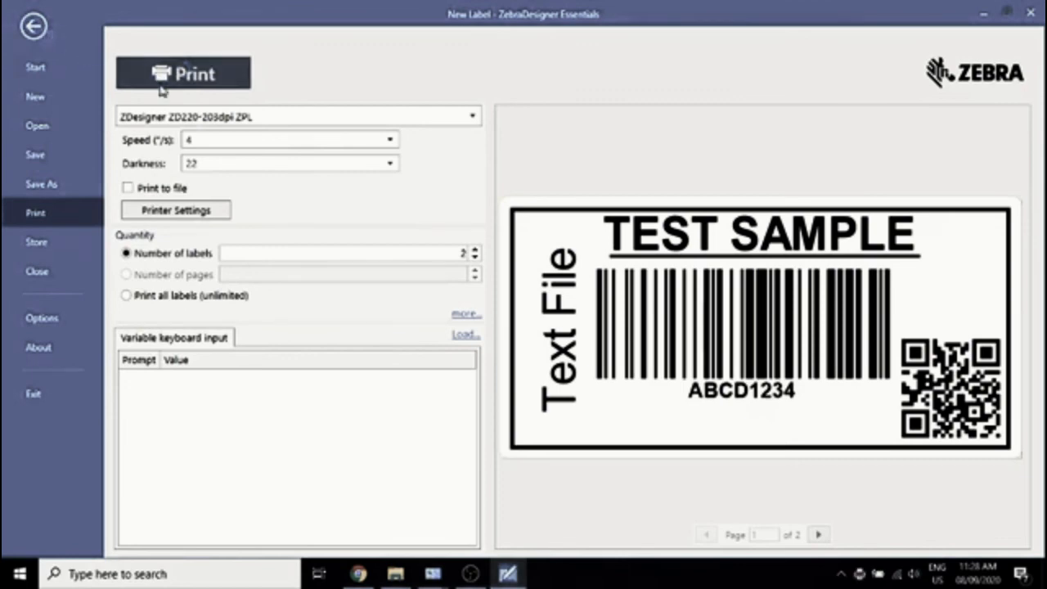
Save the label to the Desktop as a label file named "Label Sample"
{"action": "left_click", "coordinate": [47, 187]}
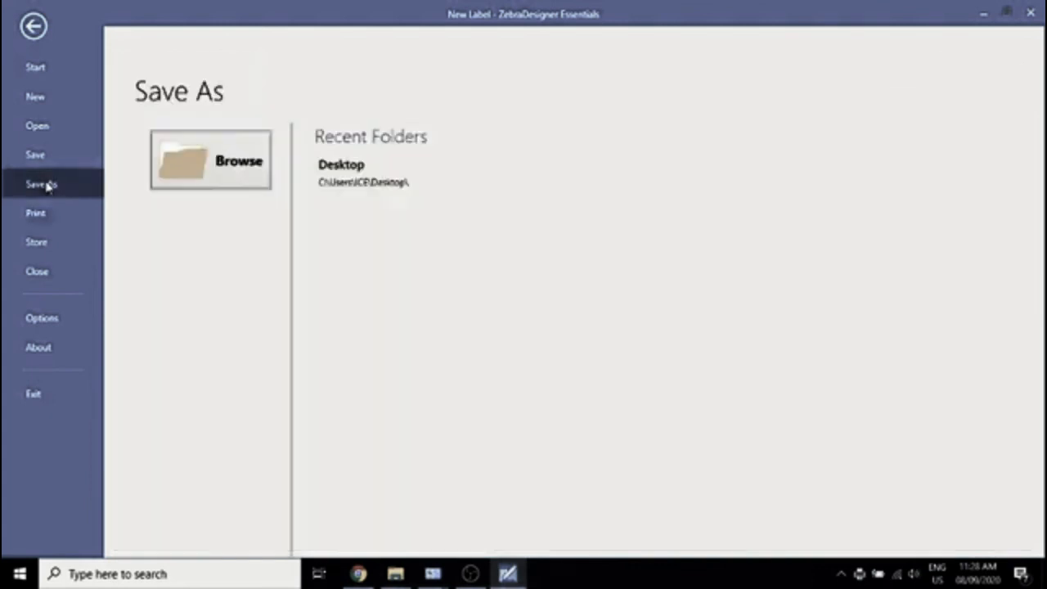
{"action": "left_click", "coordinate": [209, 170]}
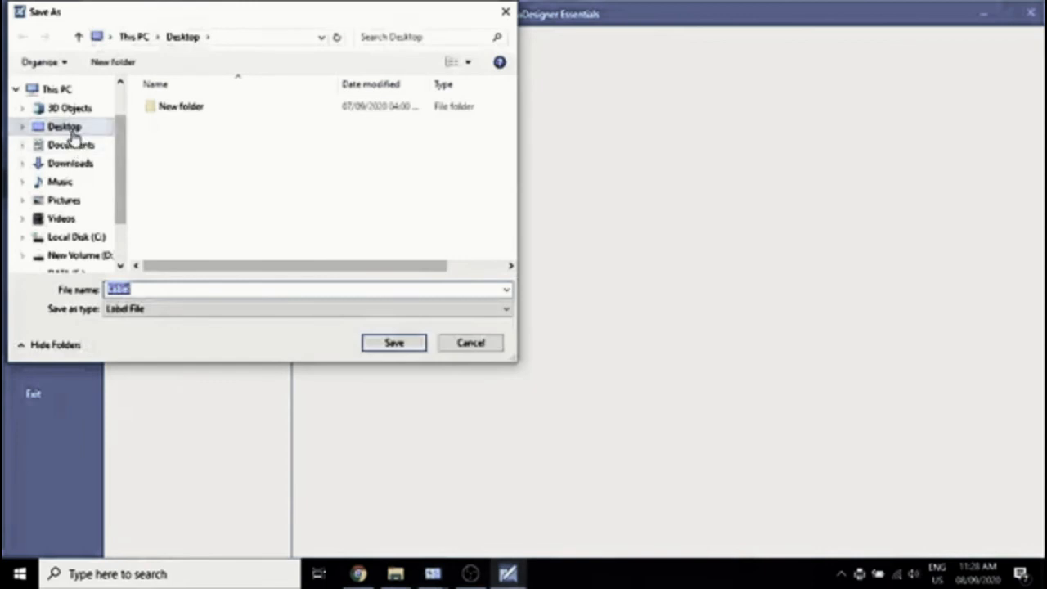
{"action": "left_click", "coordinate": [71, 131]}
{"action": "left_click", "coordinate": [141, 288]}
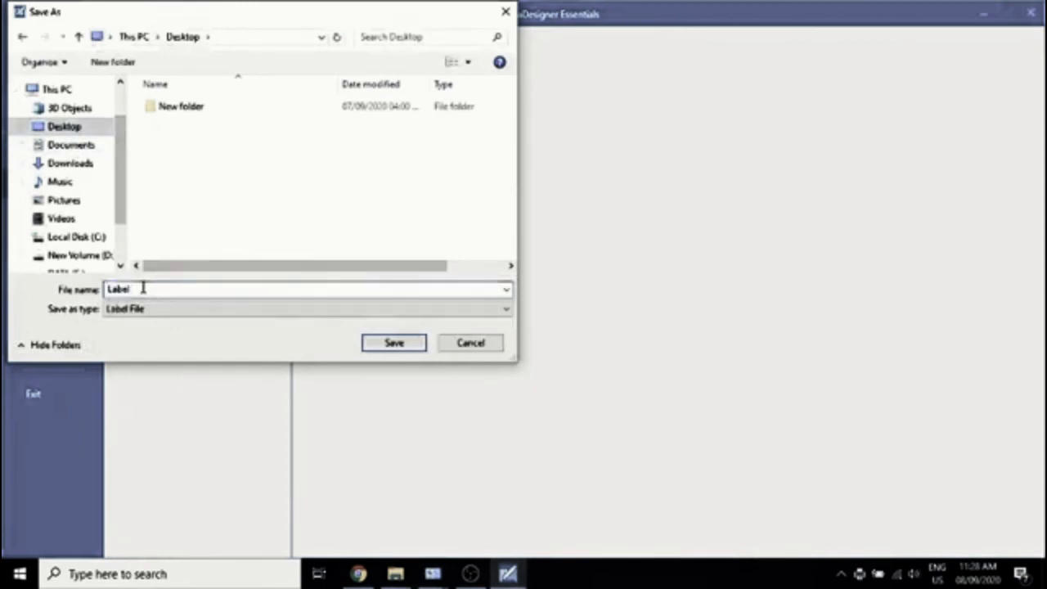
{"action": "type", "text": "Sample"}
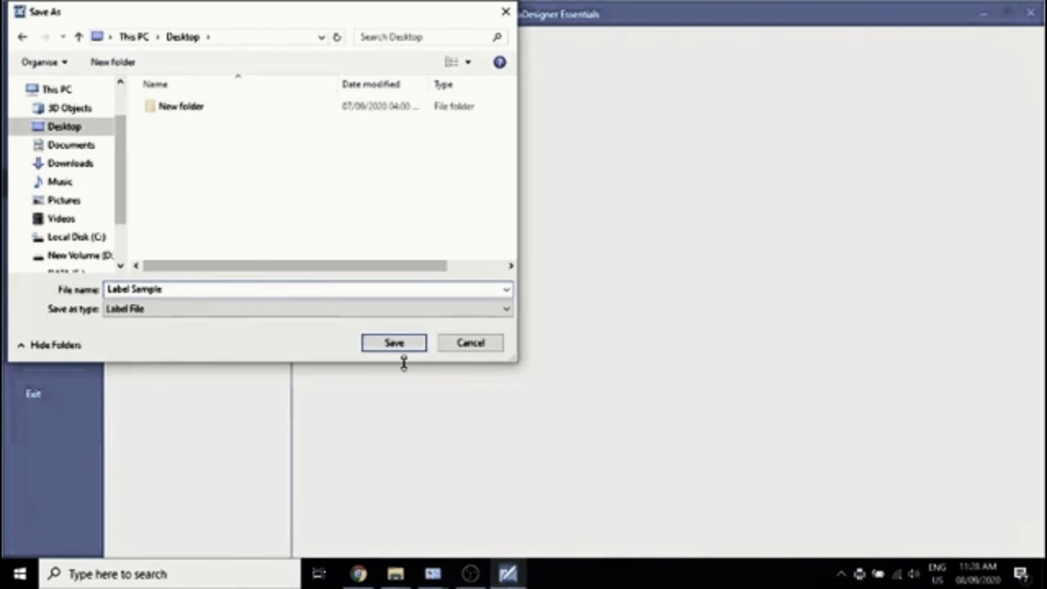
{"action": "left_click", "coordinate": [395, 345]}
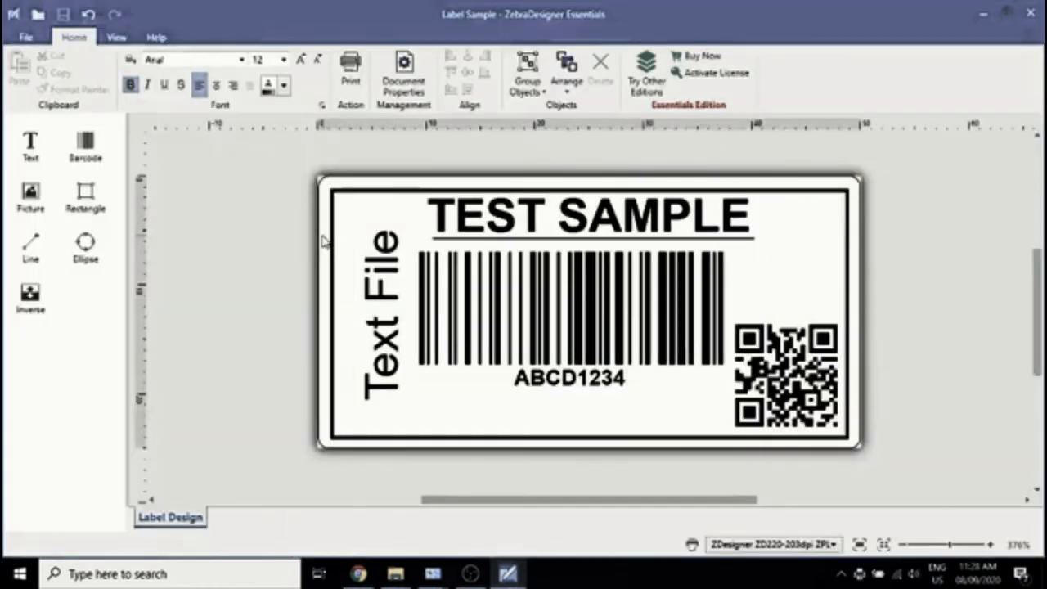
Close the label design program and select the saved Label Sample file on the desktop
{"action": "left_click", "coordinate": [1029, 13]}
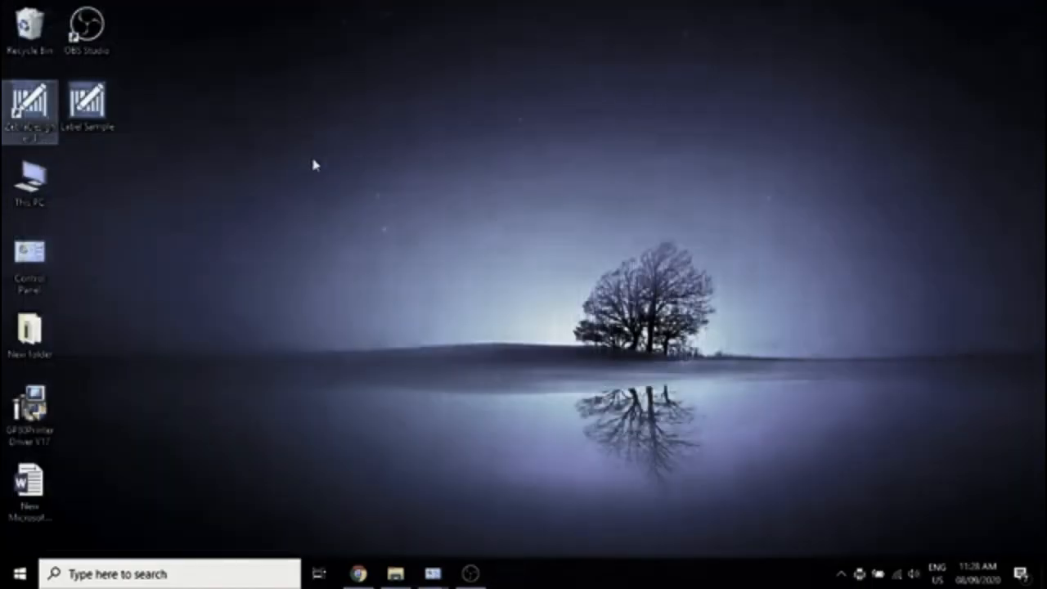
{"action": "left_click", "coordinate": [100, 115]}
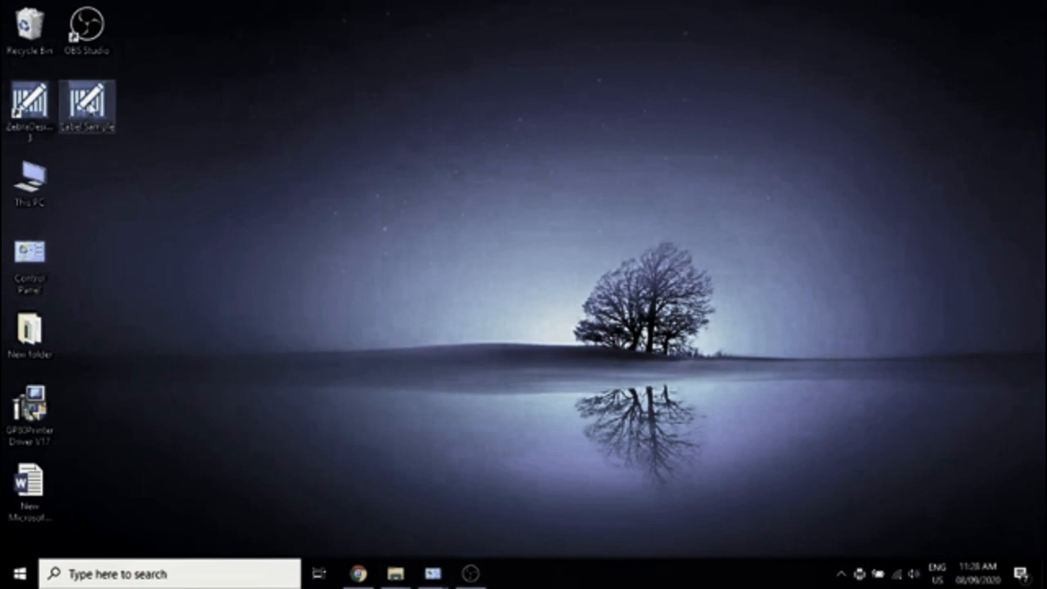
Open the saved Label Sample file from the desktop and move the ABCD1234 barcode slightly down on the label
{"action": "double_click", "coordinate": [63, 97]}
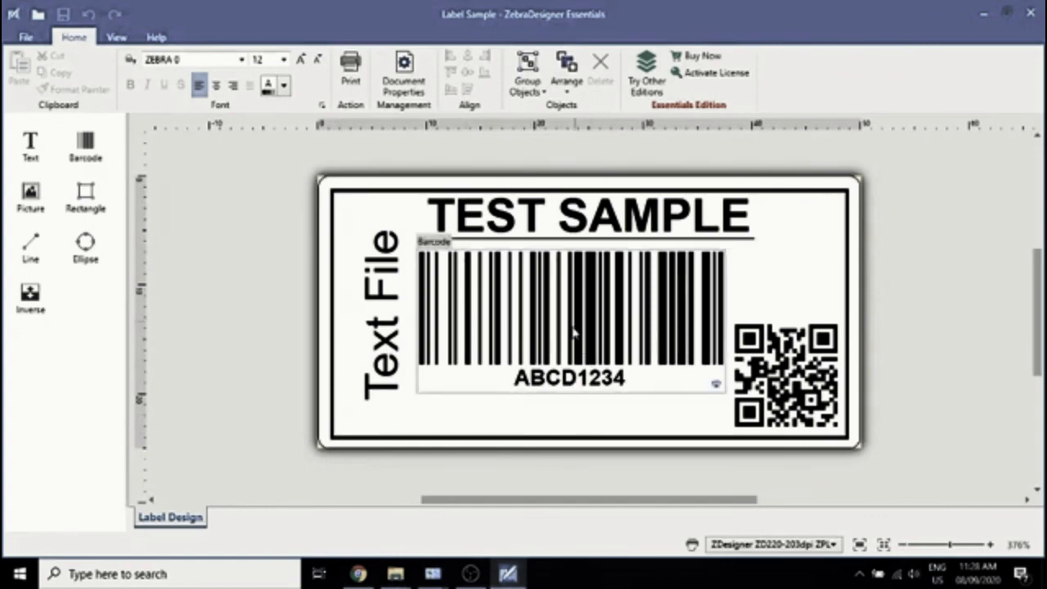
{"action": "left_click_drag", "start_coordinate": [575, 331], "coordinate": [571, 342]}
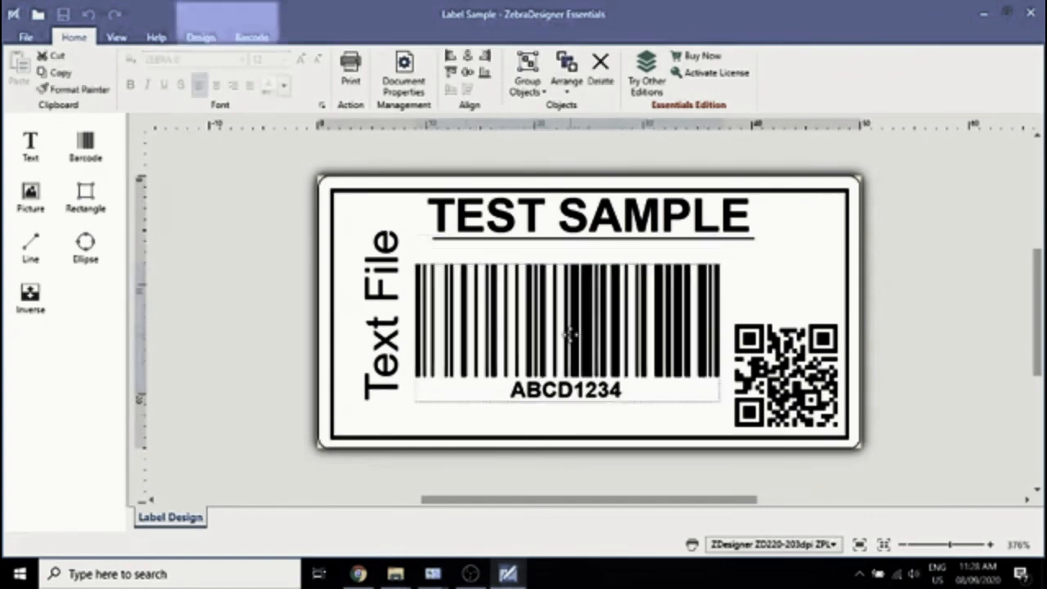
Delete the line under the TEST SAMPLE heading and the vertical "Text File" text
{"action": "left_click", "coordinate": [547, 242]}
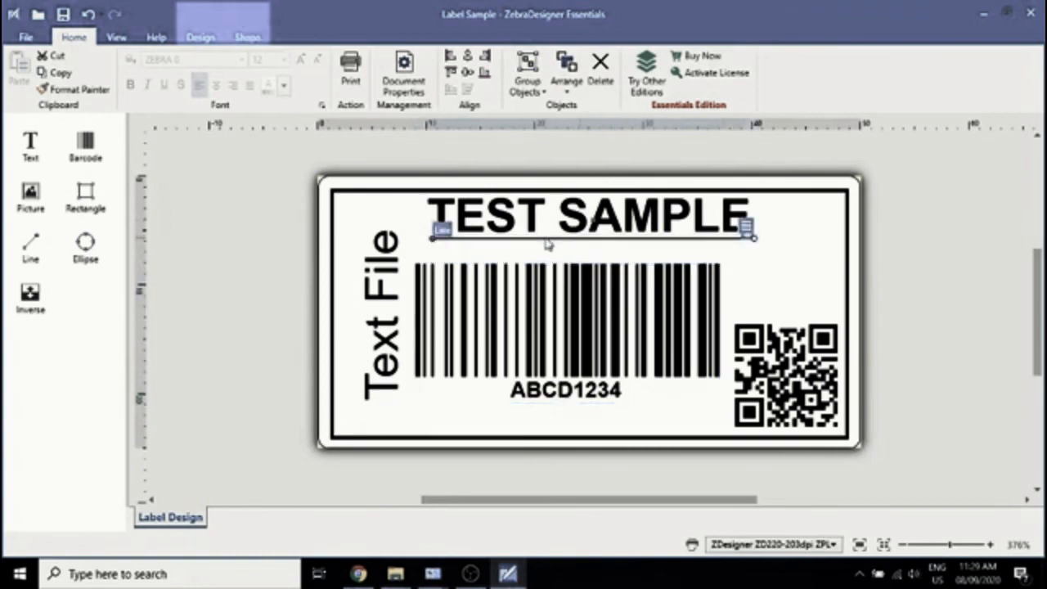
{"action": "left_click", "coordinate": [542, 246]}
{"action": "left_click", "coordinate": [385, 284]}
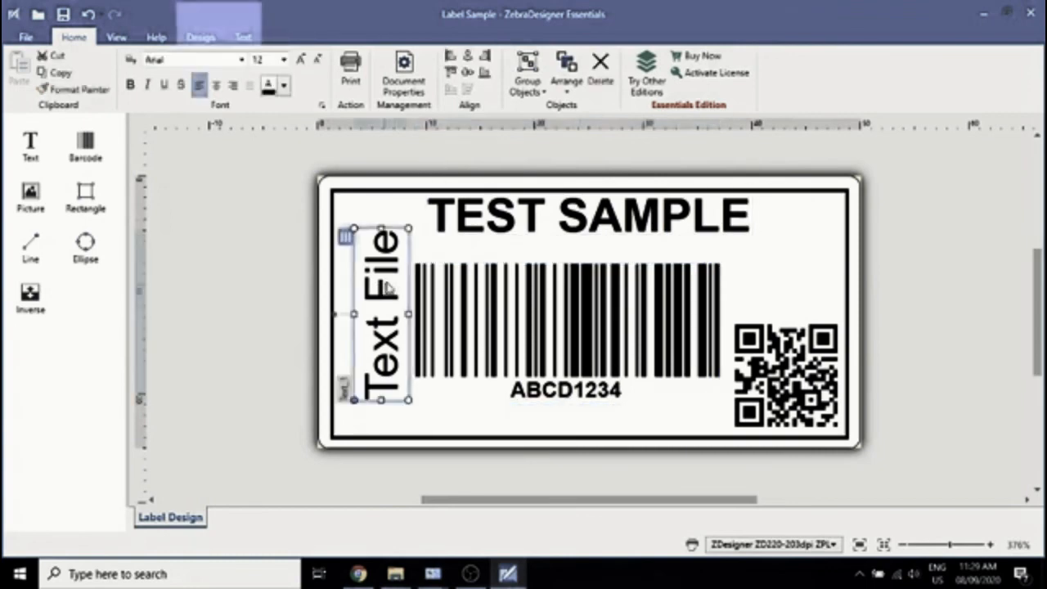
{"action": "key", "text": "Delete"}
Move the ABCD1234 barcode left into the space beside the label's frame and save the changes to the label file
{"action": "left_click_drag", "start_coordinate": [482, 311], "coordinate": [429, 305]}
{"action": "left_click", "coordinate": [708, 295]}
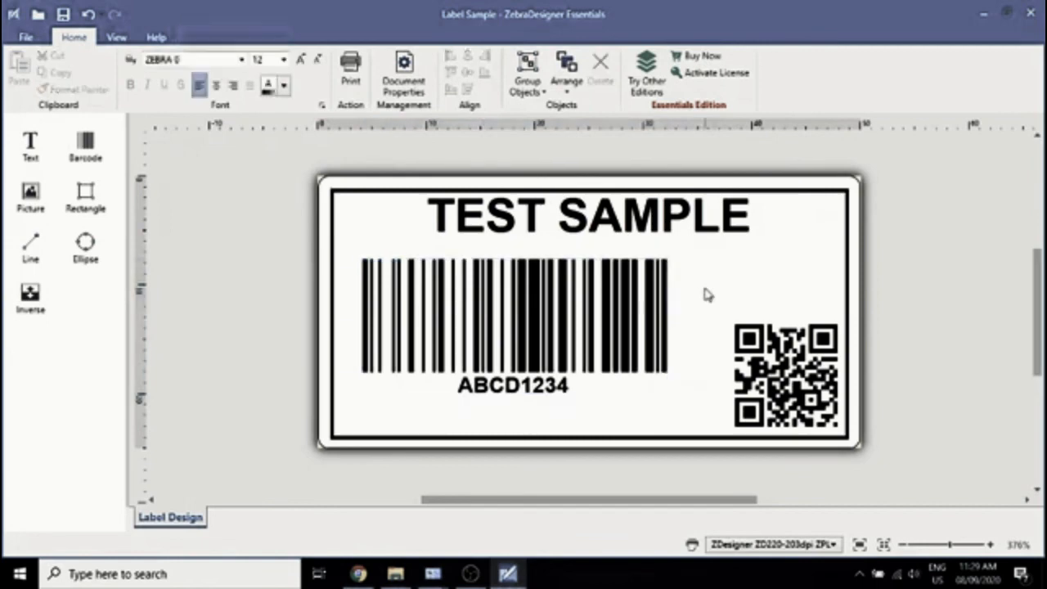
{"action": "left_click", "coordinate": [63, 16]}
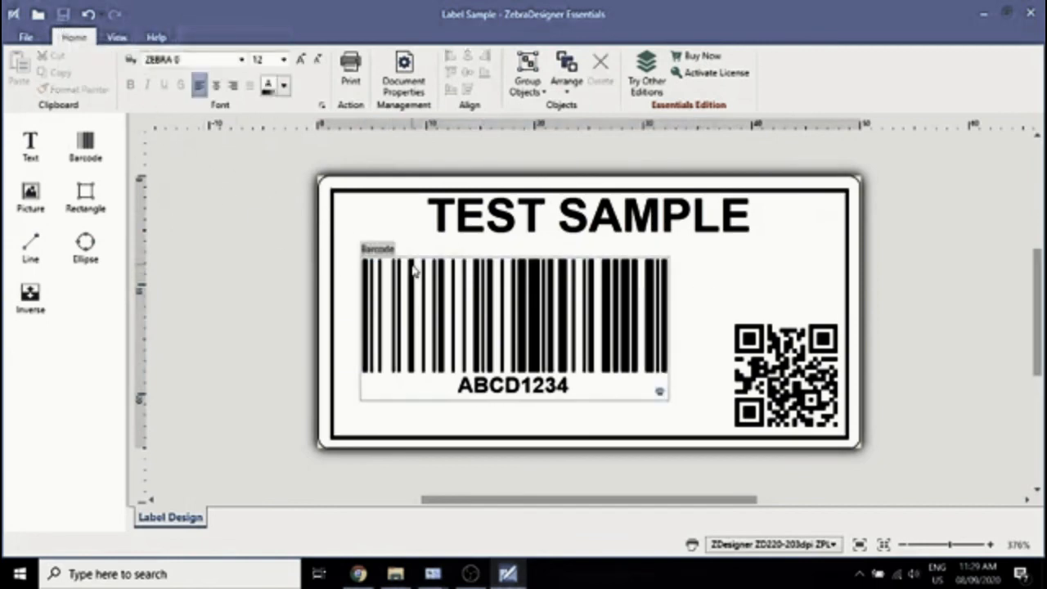